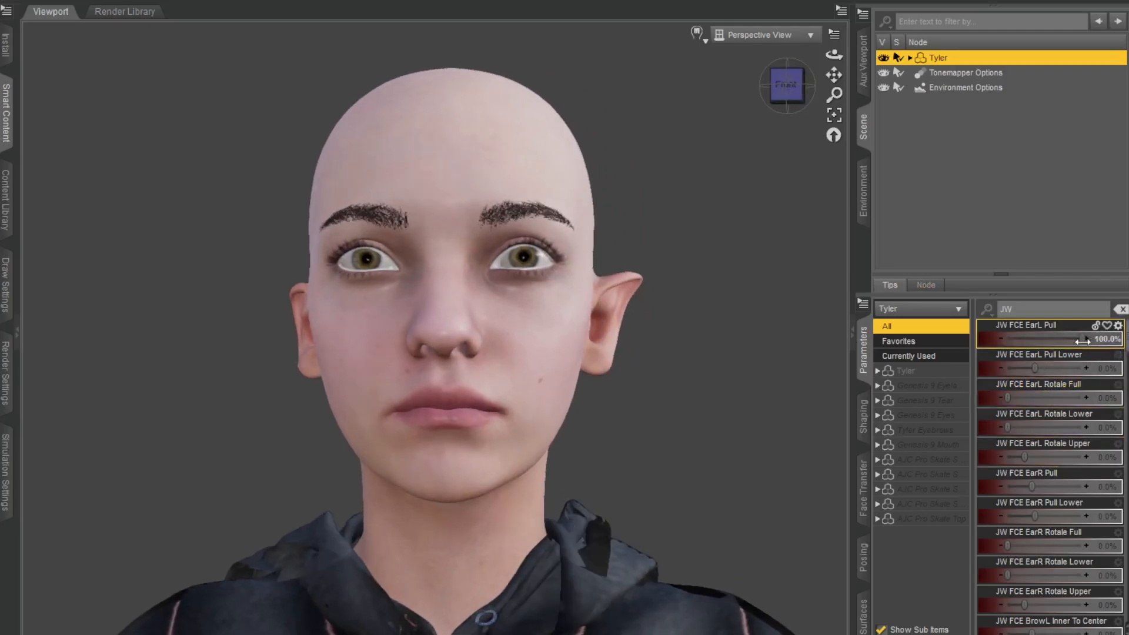
- Undo the left ear pull and apply the JW FCE EarL Pull Lower morph at 100%
{"action": "key", "text": "ctrl+z"}
{"action": "key", "text": "ctrl+z"}
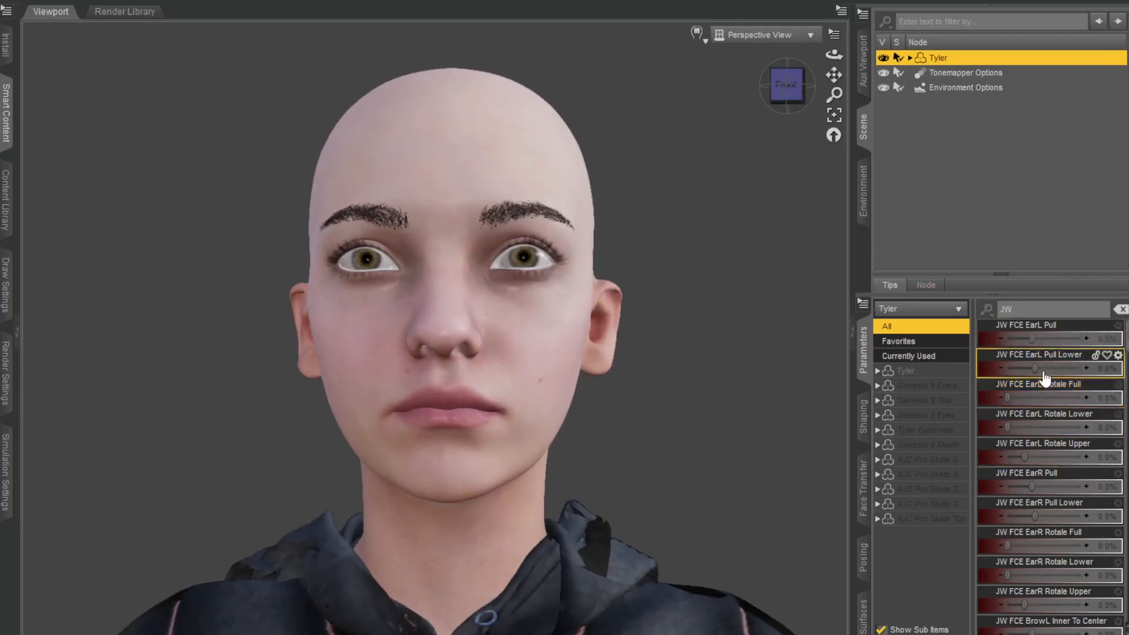
{"action": "left_click_drag", "start_coordinate": [788, 87], "coordinate": [761, 91]}
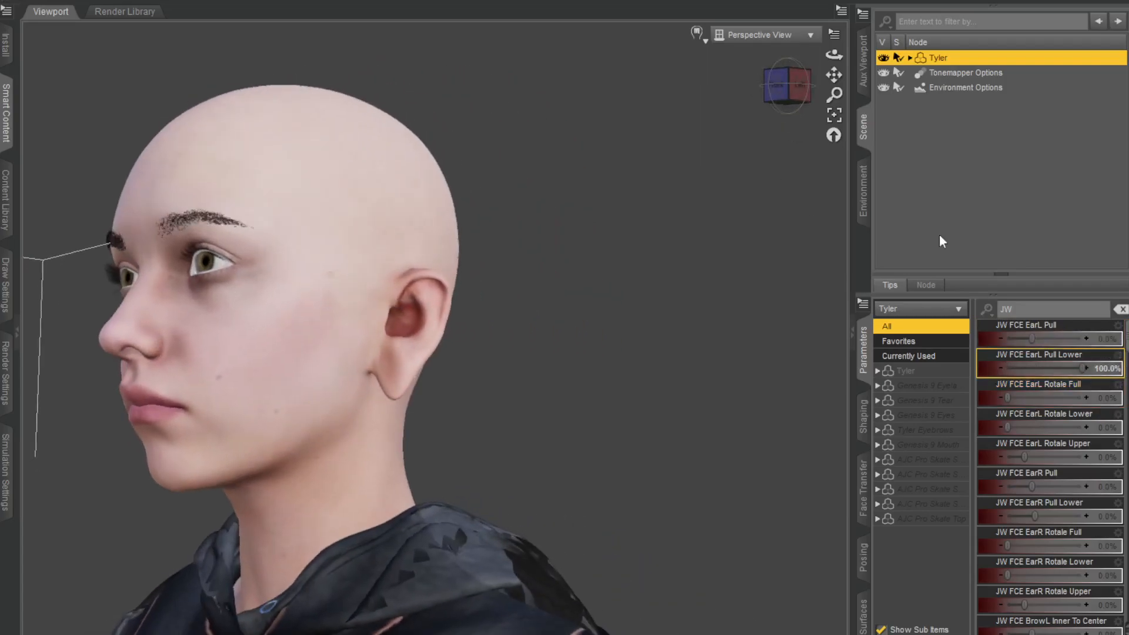
- Split the viewport into two side-by-side views and set the second one to Left View, framed on the character's head
{"action": "left_click", "coordinate": [842, 12]}
{"action": "left_click", "coordinate": [899, 38]}
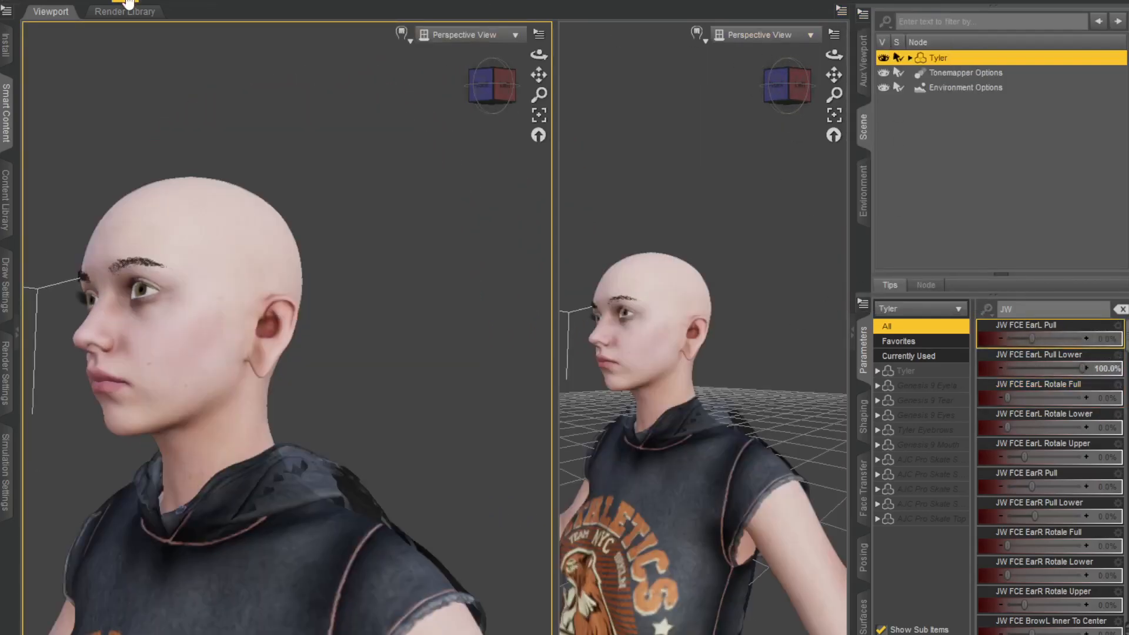
{"action": "left_click", "coordinate": [760, 35]}
{"action": "left_click", "coordinate": [797, 92]}
{"action": "left_click", "coordinate": [787, 35]}
{"action": "left_click", "coordinate": [785, 75]}
{"action": "scroll", "coordinate": [744, 185], "scroll_direction": "up", "scroll_amount": 6}
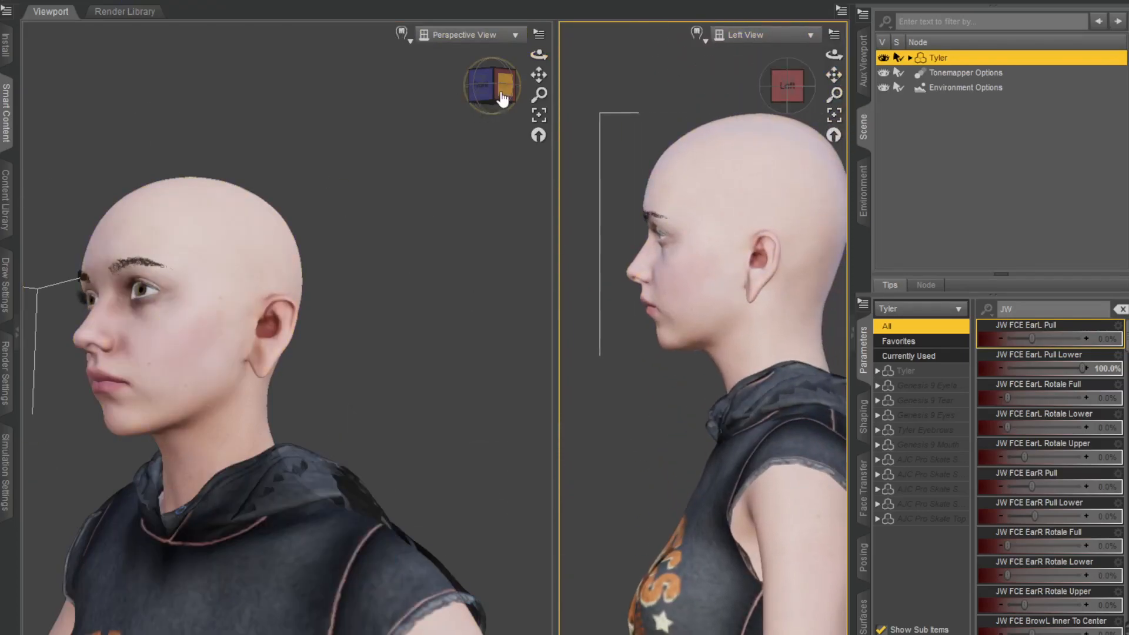
- Reset the JW FCE EarL Pull Lower morph to 0
{"action": "left_click_drag", "start_coordinate": [1063, 370], "coordinate": [1092, 399]}
{"action": "left_click", "coordinate": [1106, 369]}
{"action": "type", "text": "0"}
{"action": "key", "text": "Return"}
- Check the JW FCE EarL Rotate Full morph at 100% on the head and reset it to 0
{"action": "mouse_move", "coordinate": [507, 89]}
{"action": "left_mouse_down"}
{"action": "mouse_move", "coordinate": [523, 132]}
{"action": "mouse_move", "coordinate": [459, 88]}
{"action": "mouse_move", "coordinate": [500, 88]}
{"action": "left_mouse_up"}
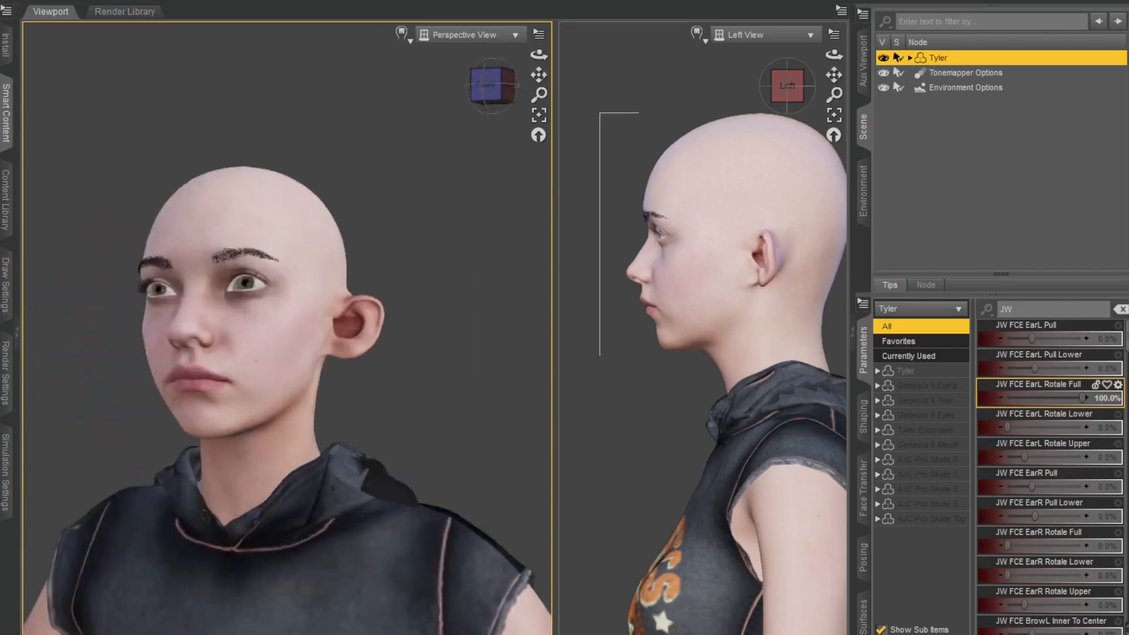
{"action": "scroll", "coordinate": [418, 254], "scroll_direction": "up", "scroll_amount": 3}
{"action": "type", "text": "0"}
{"action": "key", "text": "Return"}
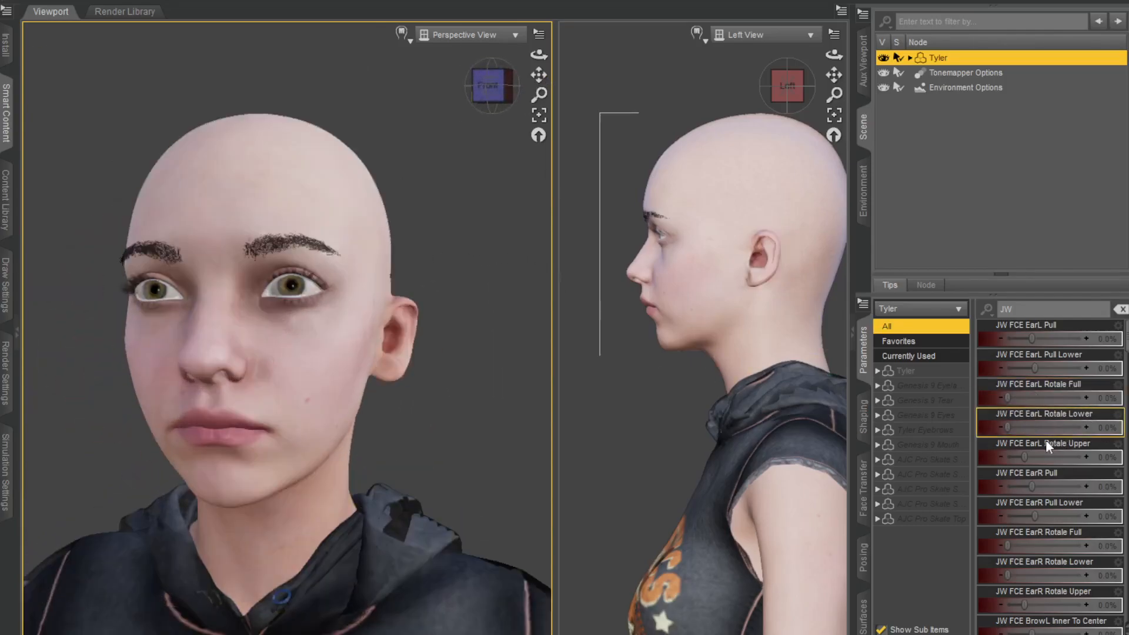
- Test JW FCE EarL Rotate Lower at 100% and JW FCE EarL Rotate Upper, resetting each to 0
{"action": "left_click_drag", "start_coordinate": [1006, 427], "coordinate": [1120, 441]}
{"action": "mouse_move", "coordinate": [488, 85]}
{"action": "left_mouse_down"}
{"action": "mouse_move", "coordinate": [442, 87]}
{"action": "mouse_move", "coordinate": [499, 91]}
{"action": "left_mouse_up"}
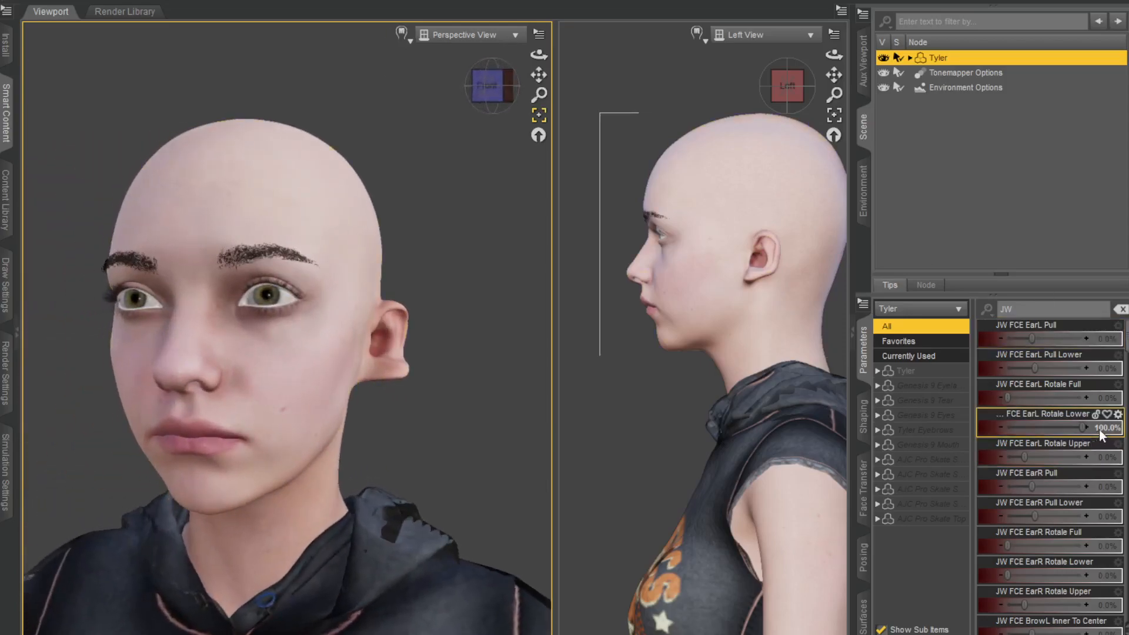
{"action": "key", "text": "Return"}
{"action": "left_click_drag", "start_coordinate": [1026, 456], "coordinate": [1125, 494]}
{"action": "left_click", "coordinate": [1105, 459]}
{"action": "type", "text": "0"}
{"action": "key", "text": "Return"}
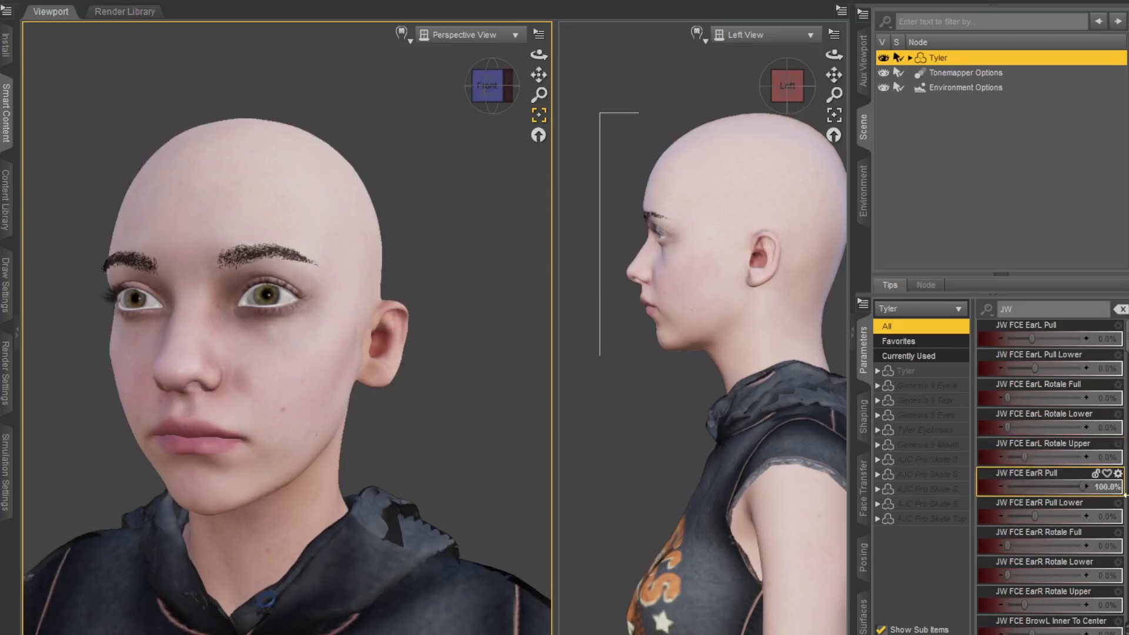
- Test the right ear's JW FCE Pull, Rotate Full, Rotate Lower and Rotate Upper morphs one by one, undoing each
{"action": "left_click_drag", "start_coordinate": [492, 91], "coordinate": [529, 85]}
{"action": "left_click_drag", "start_coordinate": [1033, 487], "coordinate": [1093, 493]}
{"action": "key", "text": "ctrl+z"}
{"action": "left_click_drag", "start_coordinate": [1008, 546], "coordinate": [1068, 535]}
{"action": "key", "text": "ctrl+z"}
{"action": "left_click_drag", "start_coordinate": [1009, 576], "coordinate": [1105, 574]}
{"action": "key", "text": "ctrl+z"}
{"action": "left_click_drag", "start_coordinate": [1025, 605], "coordinate": [1066, 605]}
{"action": "key", "text": "ctrl+z"}
- Test JW FCE BrowL Inner To Center at 59.9%, Inner Up-Down at 21.6% and Middle Up at 56.8%, and undo these brow changes
{"action": "scroll", "coordinate": [1062, 568], "scroll_direction": "down", "scroll_amount": 3}
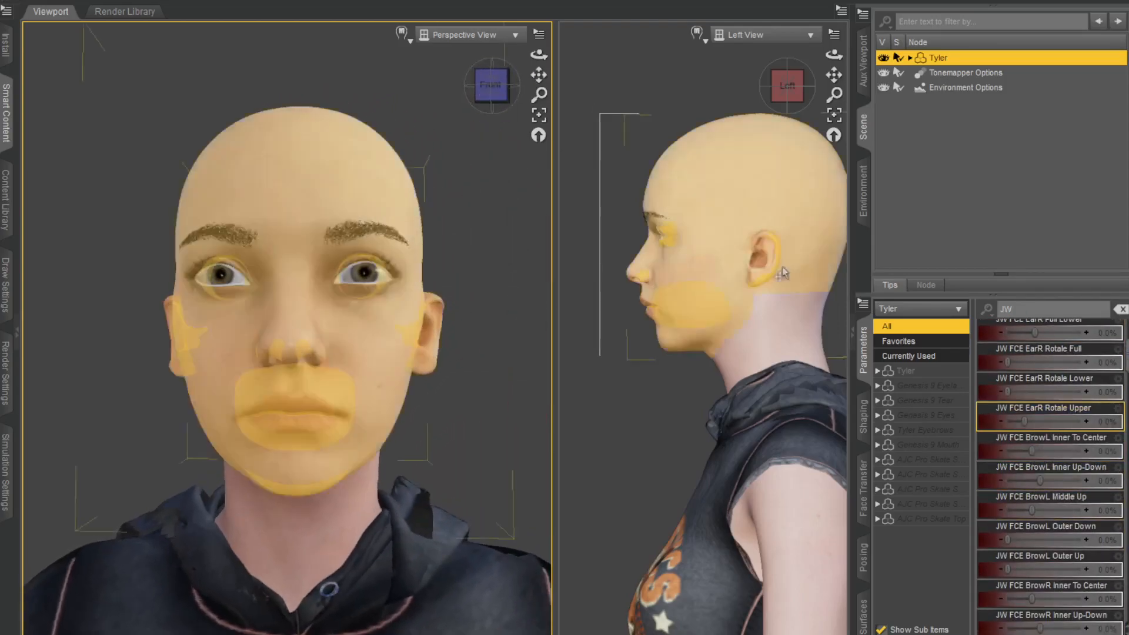
{"action": "left_click_drag", "start_coordinate": [1038, 443], "coordinate": [1074, 452]}
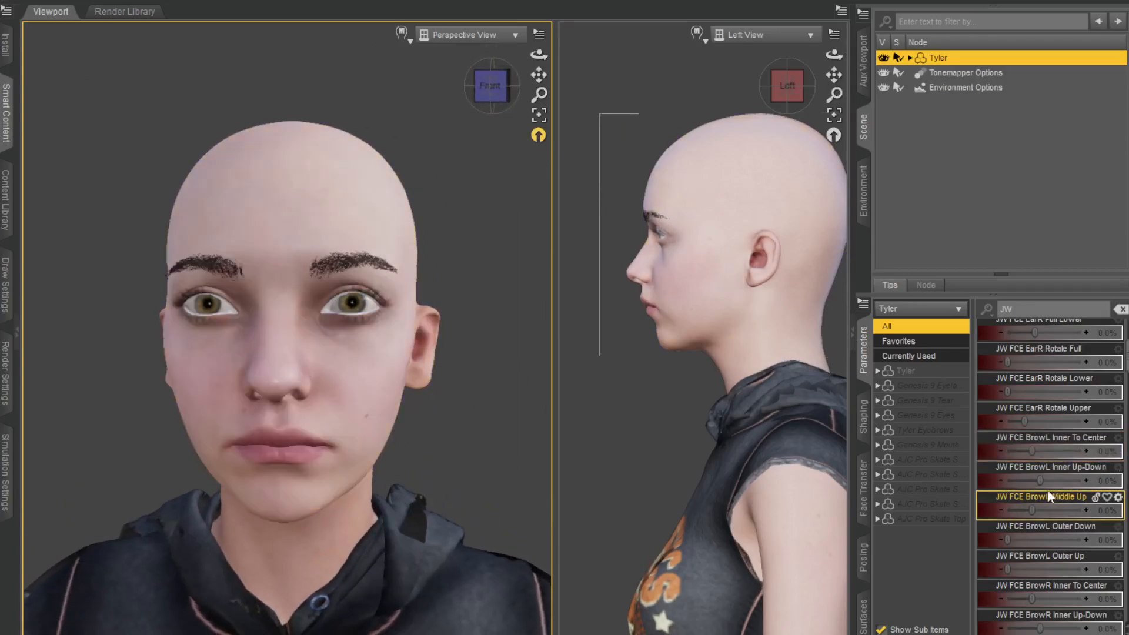
{"action": "left_click_drag", "start_coordinate": [1040, 481], "coordinate": [1095, 459]}
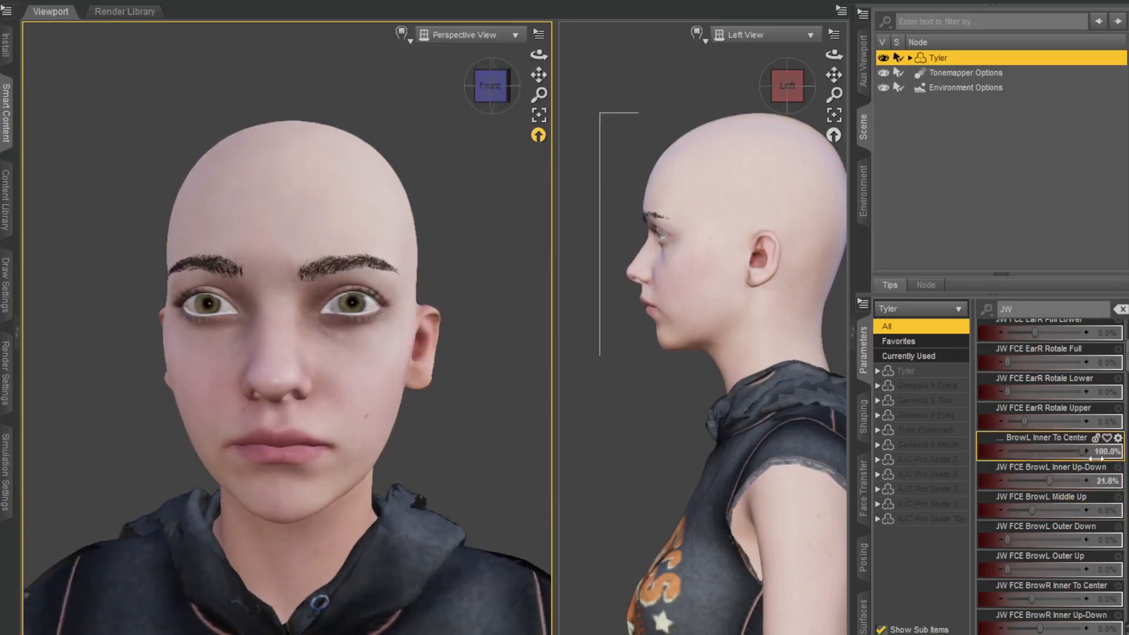
{"action": "left_click_drag", "start_coordinate": [1058, 510], "coordinate": [1074, 514]}
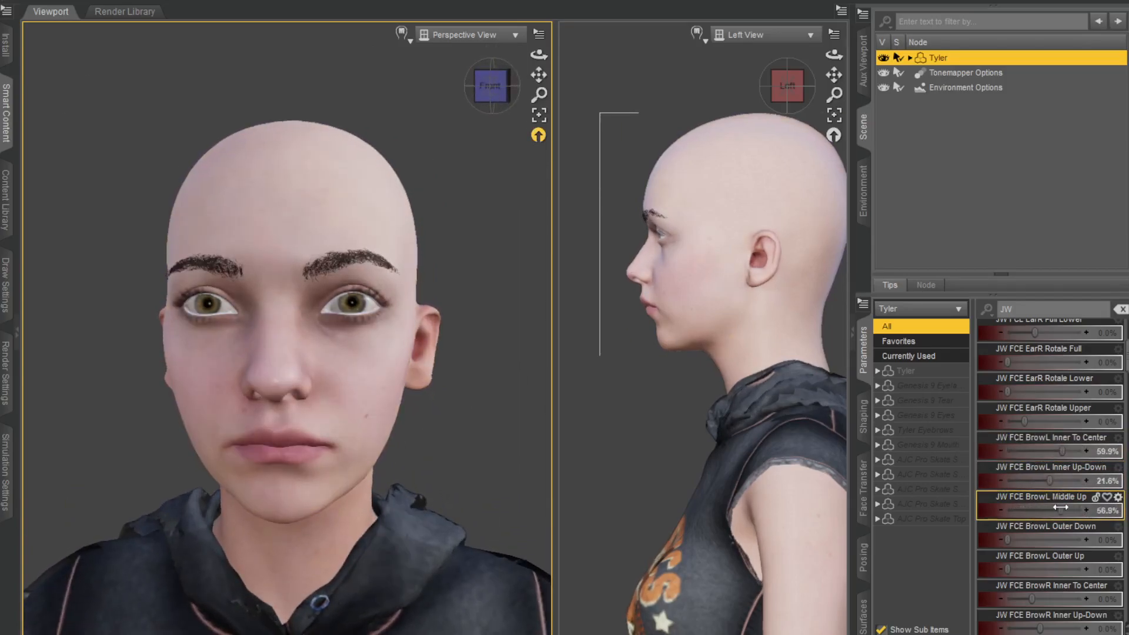
{"action": "key", "text": "ctrl+z"}
{"action": "key", "text": "ctrl+z"}
{"action": "key", "text": "ctrl+z"}
{"action": "key", "text": "ctrl+z"}
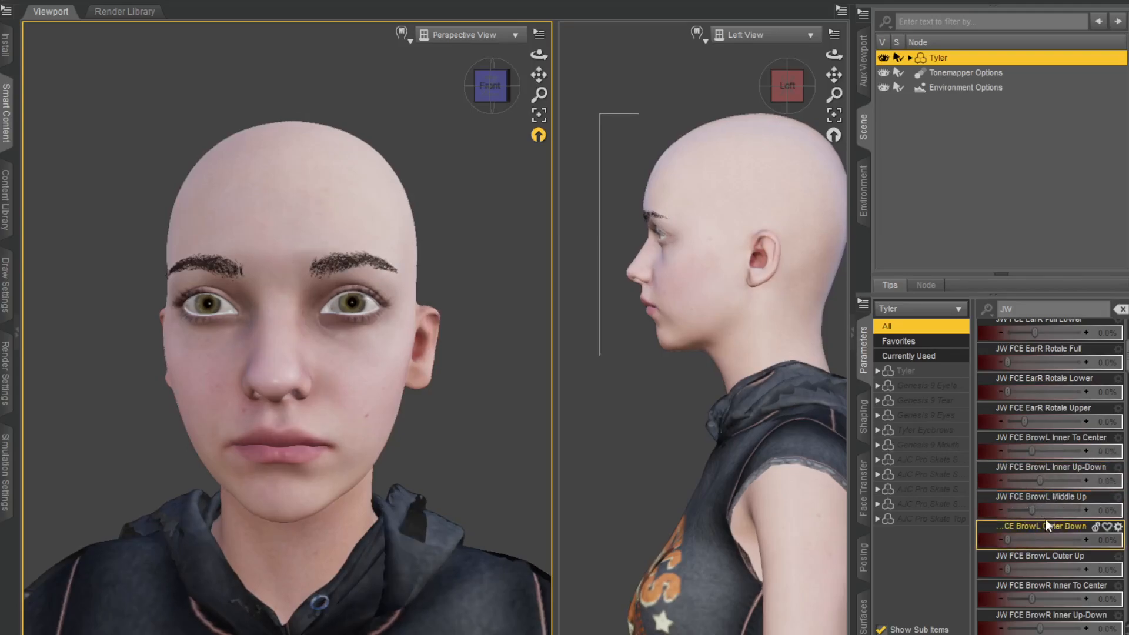
{"action": "left_click_drag", "start_coordinate": [1038, 479], "coordinate": [1074, 511]}
{"action": "key", "text": "ctrl+z"}
{"action": "key", "text": "ctrl+z"}
- Set JW FCE BrowL Outer Down to 100% and JW FCE BrowL Middle Up to 2.0%
{"action": "left_click_drag", "start_coordinate": [1005, 537], "coordinate": [1001, 535]}
{"action": "left_click_drag", "start_coordinate": [1098, 540], "coordinate": [1085, 541]}
{"action": "left_click_drag", "start_coordinate": [1032, 511], "coordinate": [1022, 514]}
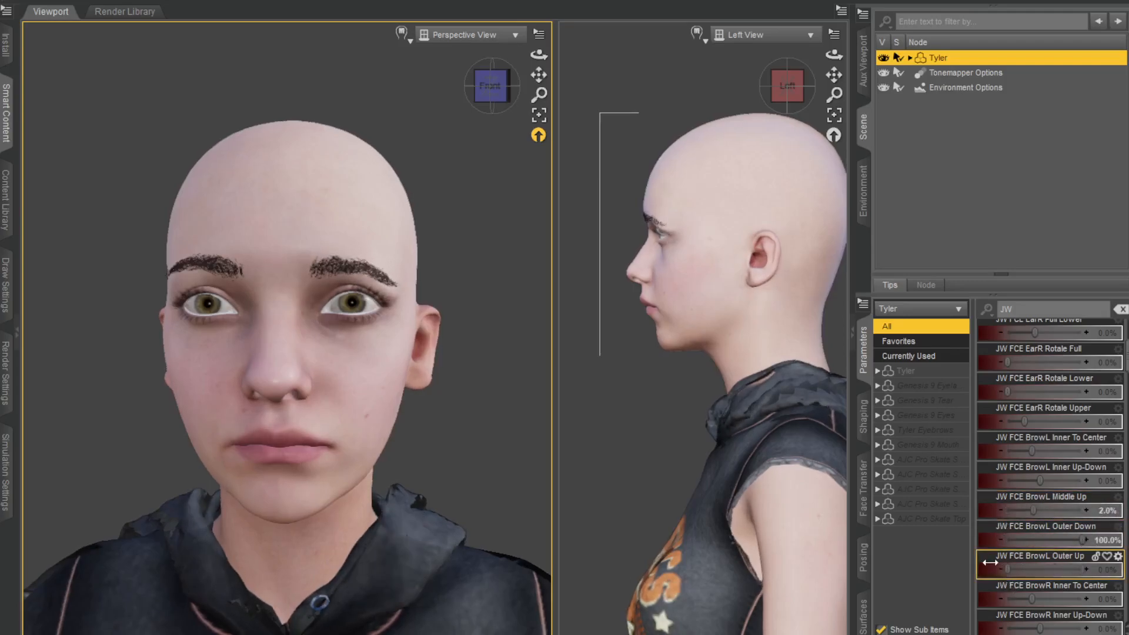
- Adjust the inner right brow morphs and set JW FCE BrowR Outer Down to 73.3% and Outer Up to 29.7%
{"action": "left_click_drag", "start_coordinate": [1032, 598], "coordinate": [1065, 599]}
{"action": "scroll", "coordinate": [1039, 503], "scroll_direction": "down", "scroll_amount": 3}
{"action": "left_click_drag", "start_coordinate": [1053, 451], "coordinate": [1049, 477]}
{"action": "left_click_drag", "start_coordinate": [1013, 510], "coordinate": [1029, 540]}
- Test JW FCE CheekL Inflated and JW FCE CheekL Pull at 100% on the left cheek, undoing each
{"action": "scroll", "coordinate": [1053, 461], "scroll_direction": "down", "scroll_amount": 3}
{"action": "left_click_drag", "start_coordinate": [1005, 391], "coordinate": [1108, 435]}
{"action": "mouse_move", "coordinate": [491, 100]}
{"action": "left_mouse_down"}
{"action": "mouse_move", "coordinate": [452, 94]}
{"action": "mouse_move", "coordinate": [474, 87]}
{"action": "left_mouse_up"}
{"action": "key", "text": "ctrl+z"}
{"action": "left_click_drag", "start_coordinate": [1007, 451], "coordinate": [1097, 454]}
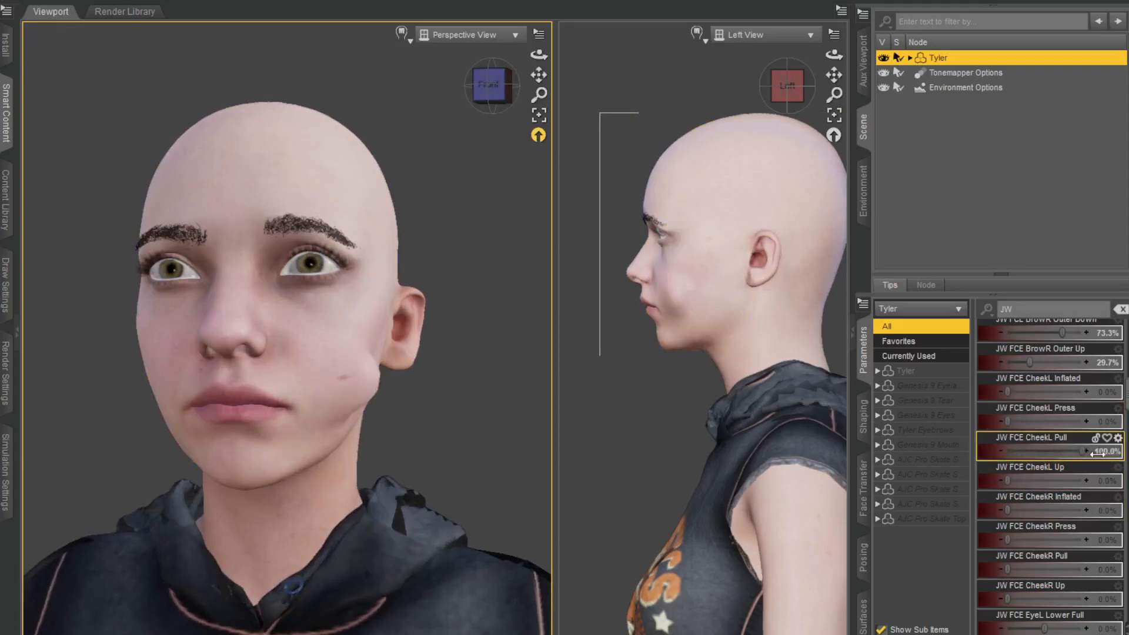
{"action": "mouse_move", "coordinate": [484, 101]}
{"action": "left_mouse_down"}
{"action": "mouse_move", "coordinate": [432, 94]}
{"action": "mouse_move", "coordinate": [477, 94]}
{"action": "left_mouse_up"}
{"action": "key", "text": "ctrl+z"}
- Test JW FCE CheekL Up and JW FCE CheekR Inflated, undoing each change
{"action": "left_click_drag", "start_coordinate": [1007, 451], "coordinate": [1111, 480]}
{"action": "key", "text": "ctrl+z"}
{"action": "left_click_drag", "start_coordinate": [1008, 510], "coordinate": [1081, 514]}
{"action": "key", "text": "ctrl+z"}
- Test JW FCE EyeL Lower Full at -100% on the left lower eyelid and undo the change
{"action": "scroll", "coordinate": [1046, 458], "scroll_direction": "down", "scroll_amount": 3}
{"action": "left_click_drag", "start_coordinate": [1043, 452], "coordinate": [969, 446]}
{"action": "left_click", "coordinate": [490, 85]}
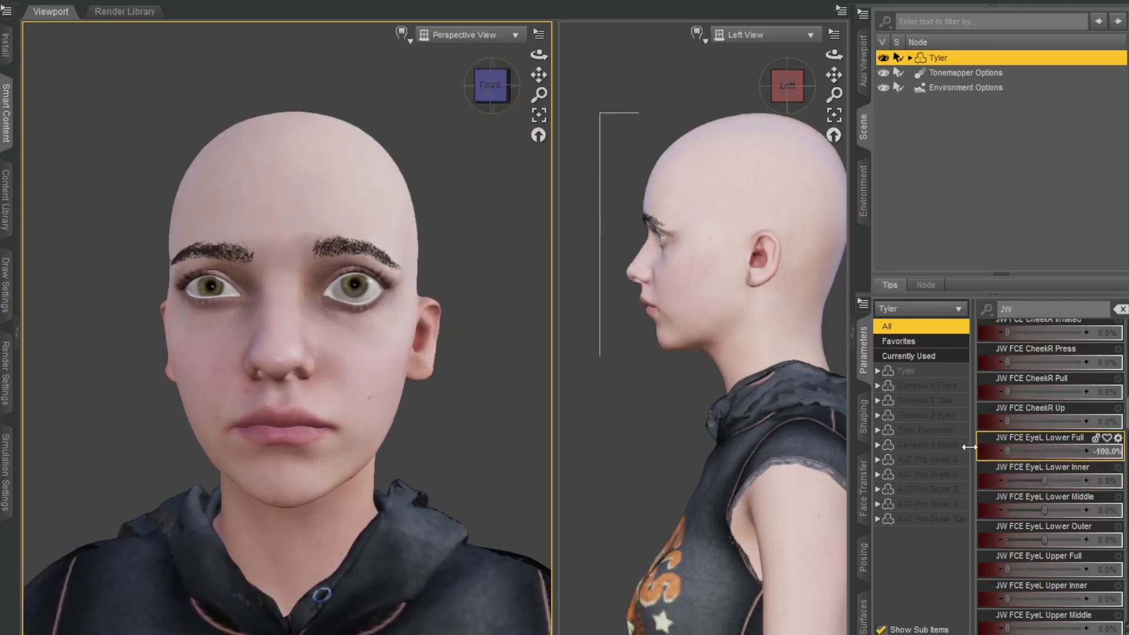
{"action": "left_click_drag", "start_coordinate": [1056, 454], "coordinate": [994, 508]}
{"action": "key", "text": "ctrl+z"}
{"action": "key", "text": "ctrl+z"}
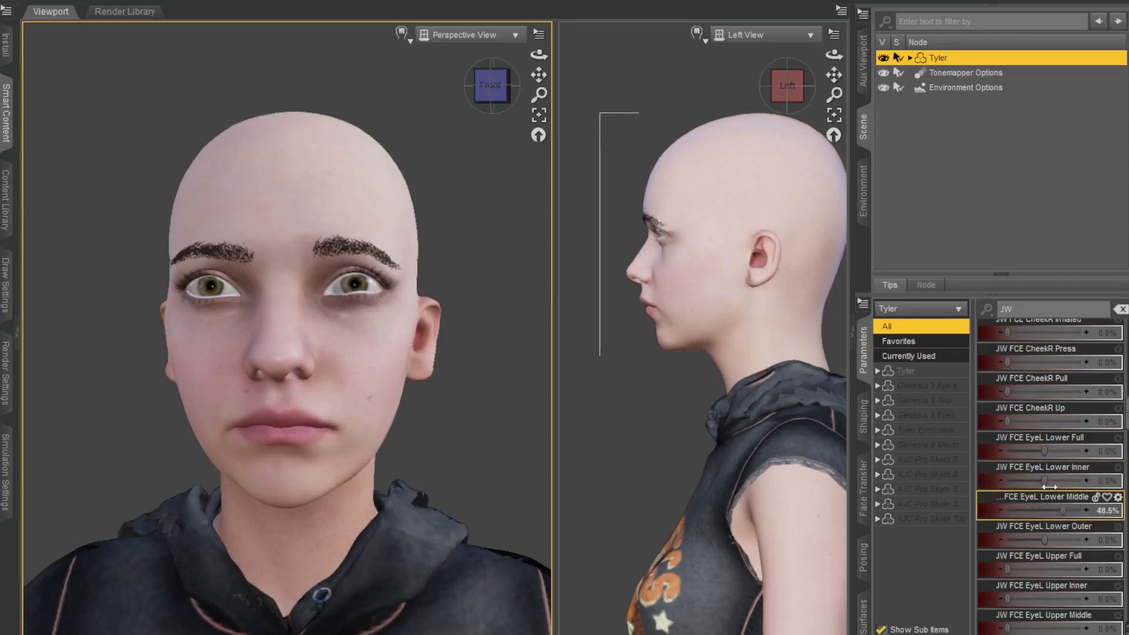
- Test JW FCE EyeL Lower Inner at 84.2%, Lower Outer at 100% and Lower Middle at 26.7%, and undo them
{"action": "left_click_drag", "start_coordinate": [1048, 481], "coordinate": [1071, 480]}
{"action": "left_click_drag", "start_coordinate": [1058, 518], "coordinate": [1091, 540]}
{"action": "left_click_drag", "start_coordinate": [1044, 511], "coordinate": [1054, 512]}
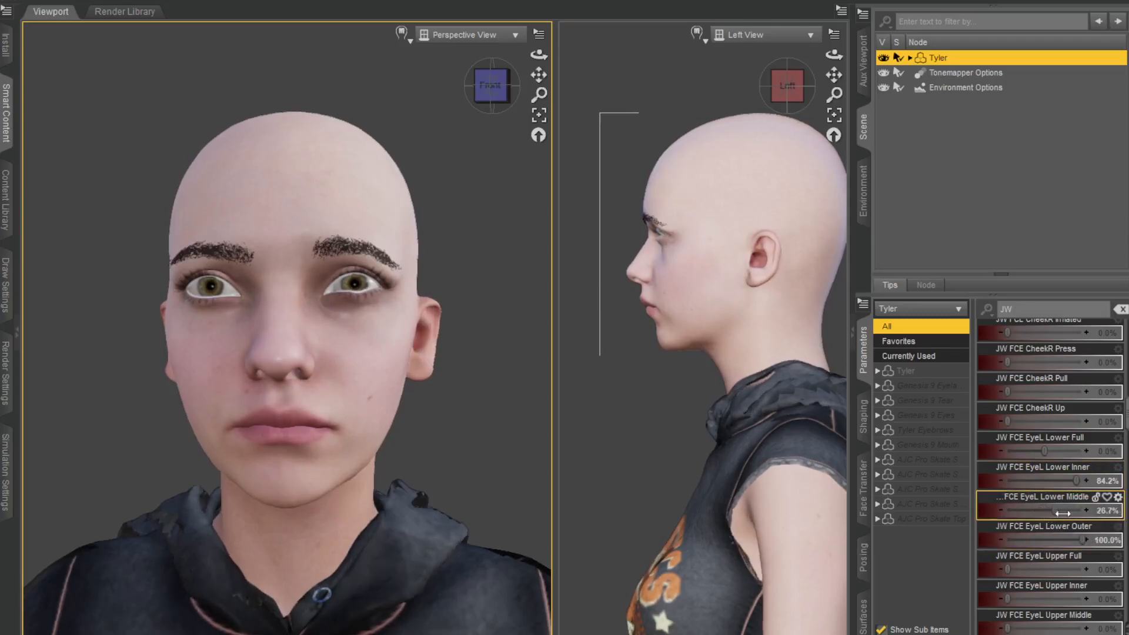
{"action": "key", "text": "ctrl+z"}
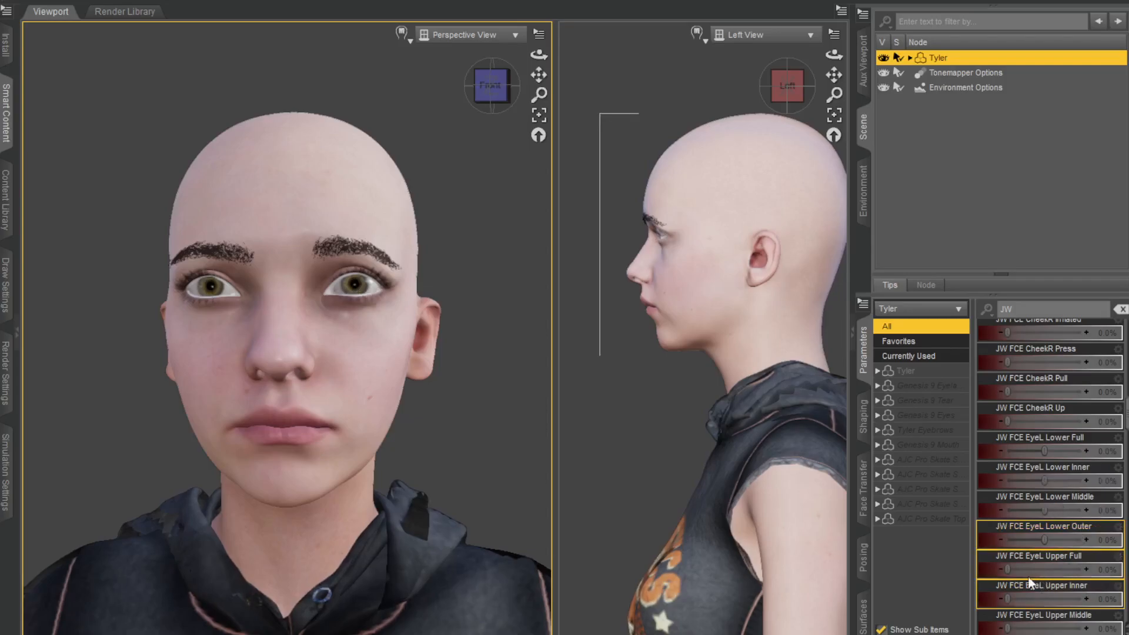
- Test JW FCE EyeL Upper Full, Upper Inner and Upper Middle at 100% on the left upper eyelid, undoing the changes
{"action": "left_click_drag", "start_coordinate": [1037, 569], "coordinate": [1089, 570]}
{"action": "key", "text": "ctrl+z"}
{"action": "left_click_drag", "start_coordinate": [1031, 598], "coordinate": [1103, 628]}
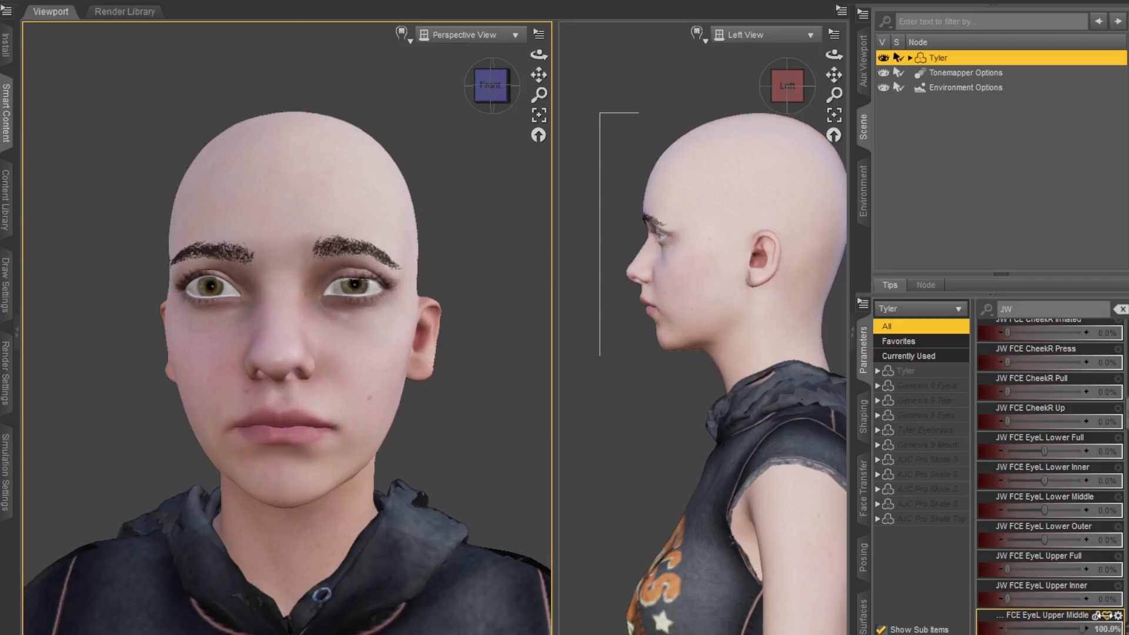
{"action": "key", "text": "ctrl+z"}
- Test JW FCE EyeL Upper Outer and JW FCE EyeR Lower Full, and undo the changes
{"action": "scroll", "coordinate": [1061, 456], "scroll_direction": "down", "scroll_amount": 5}
{"action": "left_click_drag", "start_coordinate": [1012, 364], "coordinate": [1113, 430]}
{"action": "key", "text": "ctrl+z"}
{"action": "key", "text": "ctrl+z"}
{"action": "key", "text": "ctrl+z"}
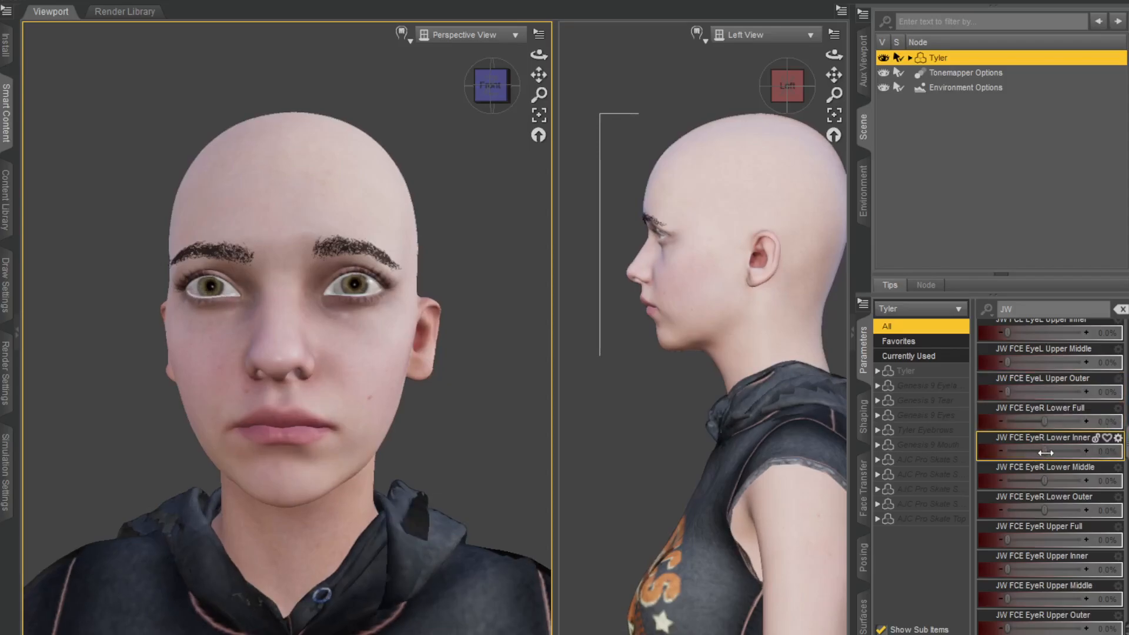
- Test JW FCE EyeR Lower Outer, Upper Full, Upper Inner and Upper Middle at 100%, undoing the right eyelid changes
{"action": "left_click_drag", "start_coordinate": [1044, 510], "coordinate": [1103, 540]}
{"action": "key", "text": "ctrl+z"}
{"action": "key", "text": "ctrl+z"}
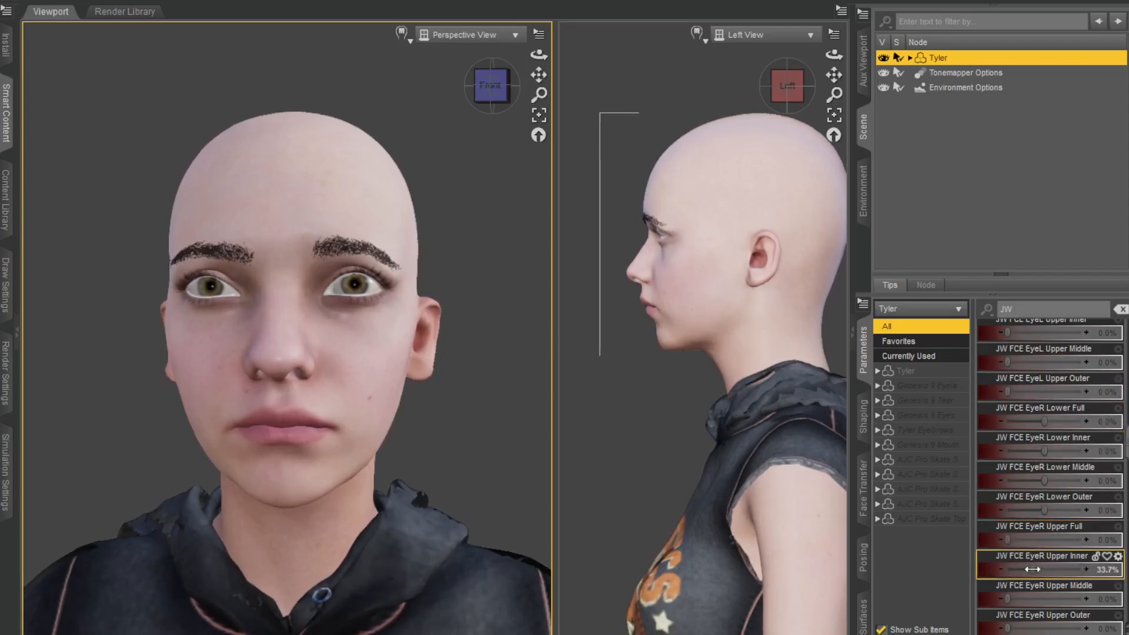
{"action": "left_click", "coordinate": [1020, 598]}
{"action": "left_click_drag", "start_coordinate": [1017, 598], "coordinate": [1079, 594]}
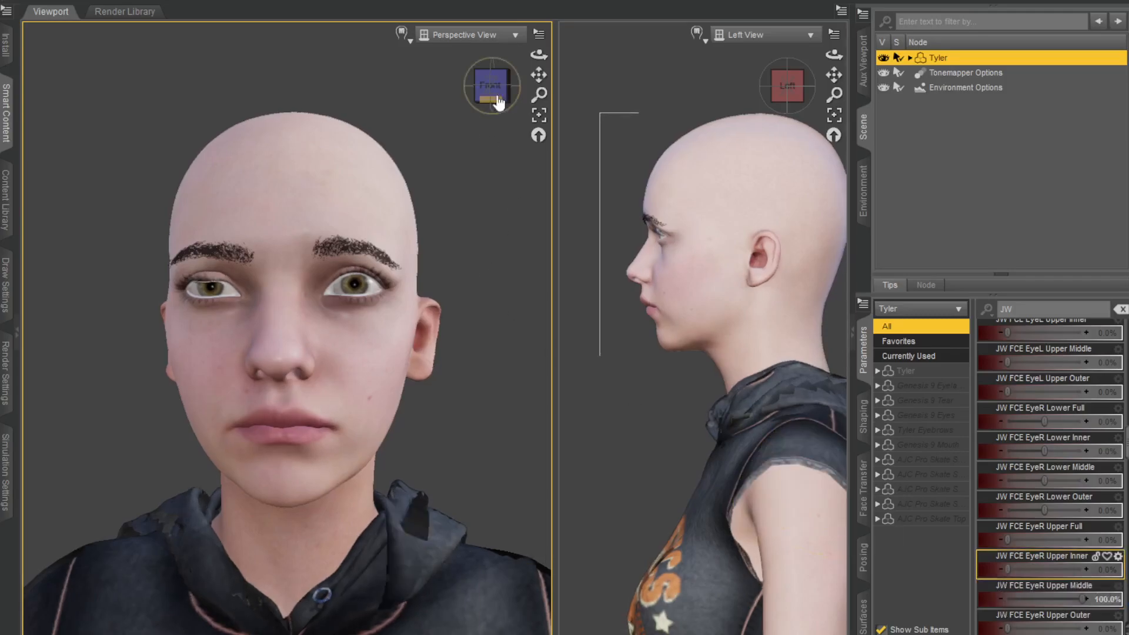
- Test JW FCE Lip Lower Left Up-Down at -90%, Lip Lower Middle Up-Down and Lip Lower Pull Out, undoing each
{"action": "scroll", "coordinate": [1041, 541], "scroll_direction": "down", "scroll_amount": 3}
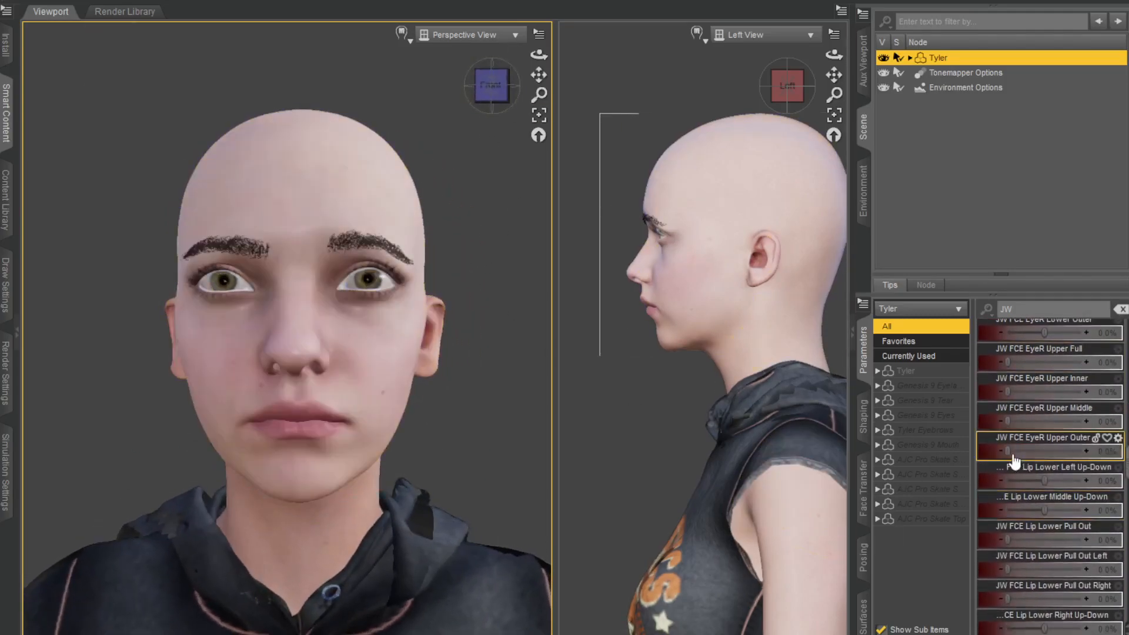
{"action": "left_click_drag", "start_coordinate": [1044, 481], "coordinate": [1098, 482]}
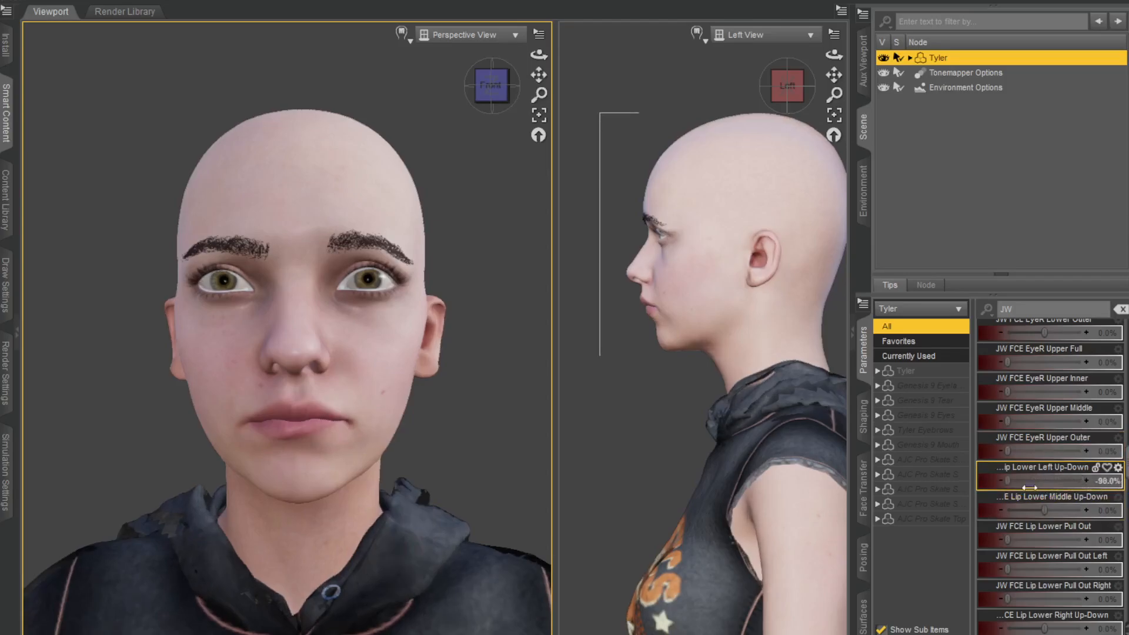
{"action": "key", "text": "ctrl+z"}
{"action": "left_click_drag", "start_coordinate": [1045, 513], "coordinate": [1095, 540]}
{"action": "key", "text": "ctrl+z"}
{"action": "key", "text": "ctrl+z"}
- Test JW FCE Lip Lower Pull Out Left, Pull Out Right and Lip Lower Right Up-Down at -100%, undoing the changes
{"action": "left_click_drag", "start_coordinate": [1051, 569], "coordinate": [1113, 568]}
{"action": "key", "text": "ctrl+z"}
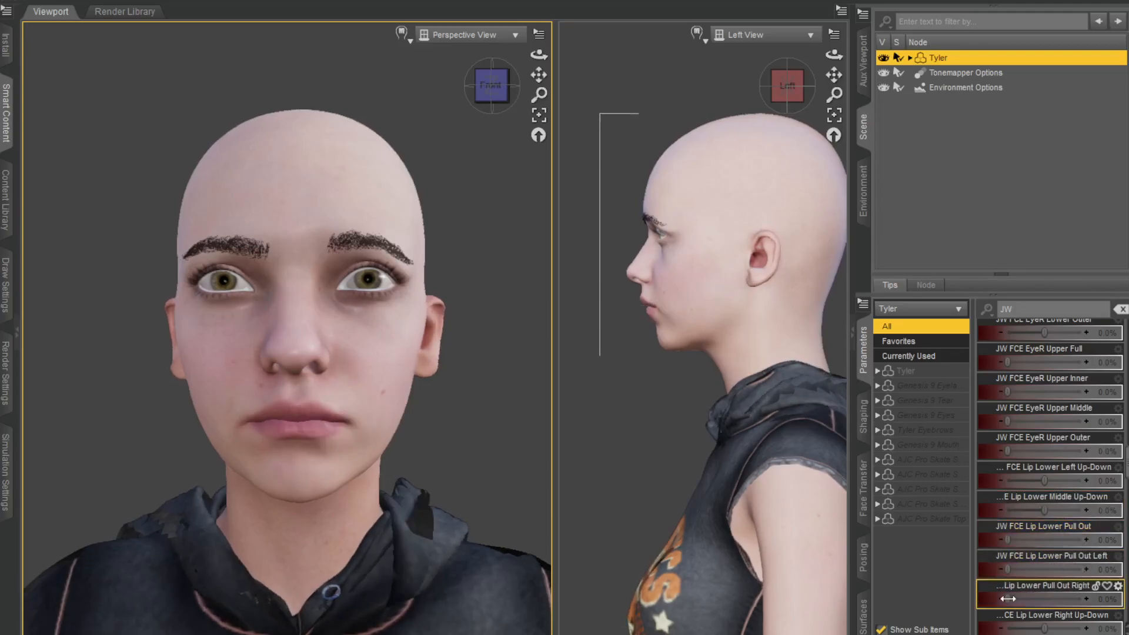
{"action": "left_click_drag", "start_coordinate": [1065, 598], "coordinate": [1086, 598]}
{"action": "key", "text": "ctrl+z"}
{"action": "left_click_drag", "start_coordinate": [1044, 628], "coordinate": [1002, 627]}
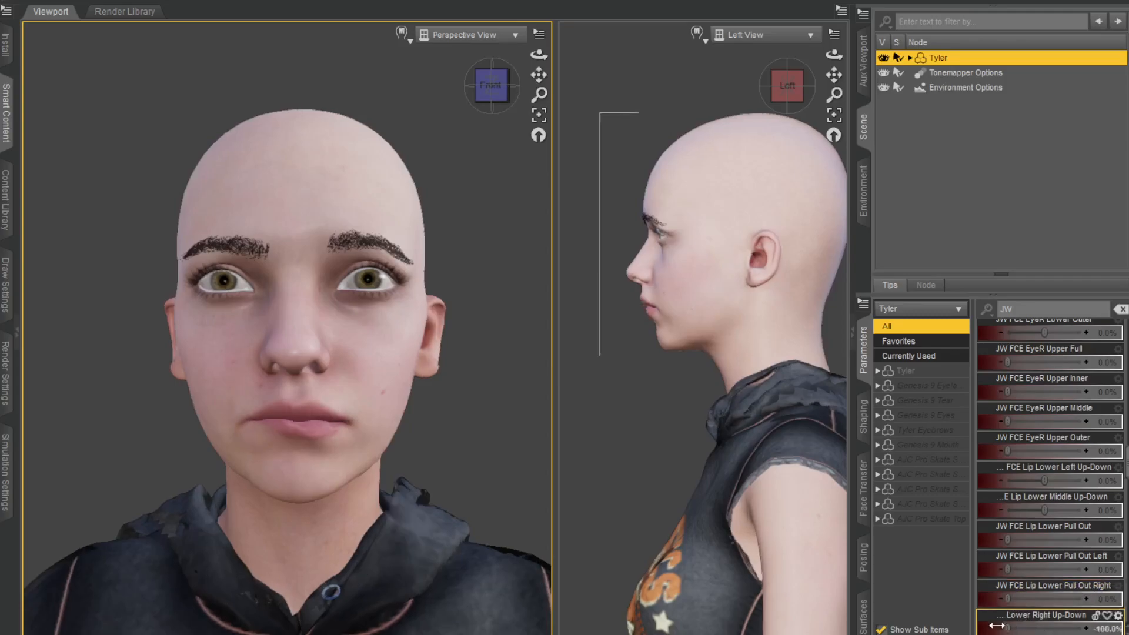
- Test JW FCE Lip Upper Left Down-Up and Lip Upper Middle Down-Up at 100%, undoing each
{"action": "scroll", "coordinate": [1060, 507], "scroll_direction": "down", "scroll_amount": 6}
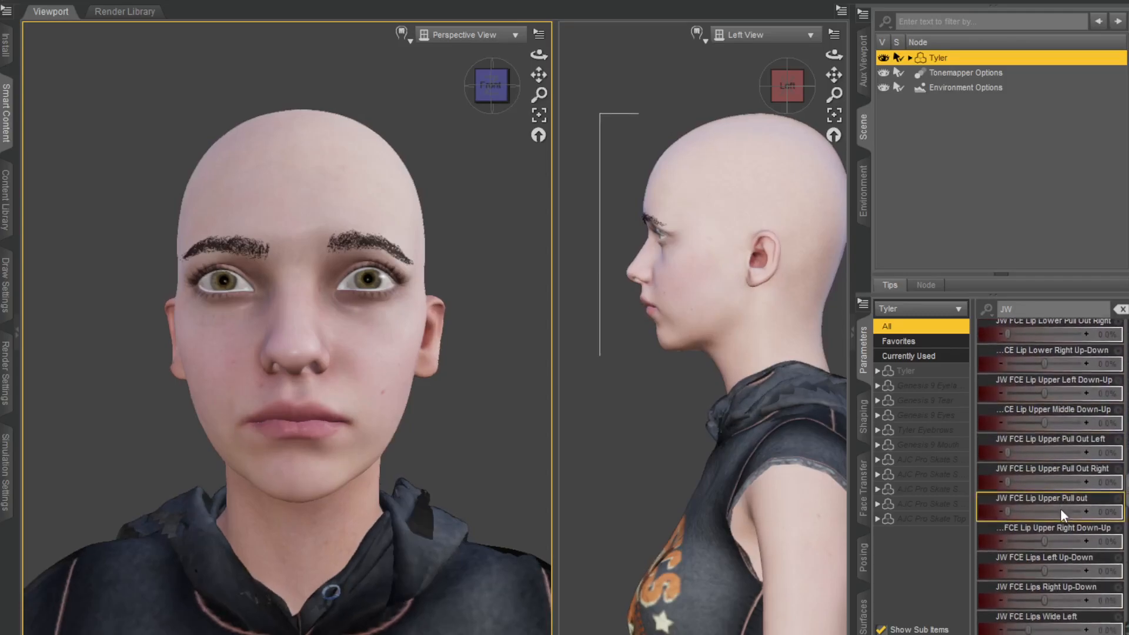
{"action": "left_click_drag", "start_coordinate": [1066, 397], "coordinate": [1086, 430]}
{"action": "key", "text": "ctrl+z"}
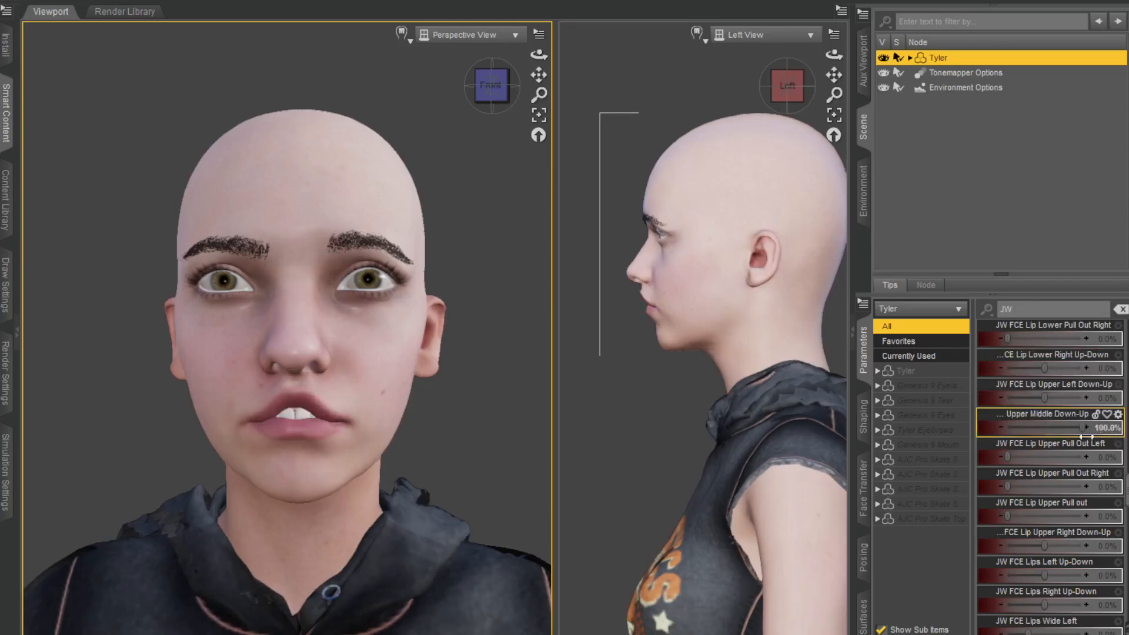
{"action": "key", "text": "ctrl+z"}
- Test JW FCE Lip Upper Pull Out Left, Pull Out Right and Lip Upper Pull out at 100%, undoing each
{"action": "left_click_drag", "start_coordinate": [1022, 459], "coordinate": [1056, 458]}
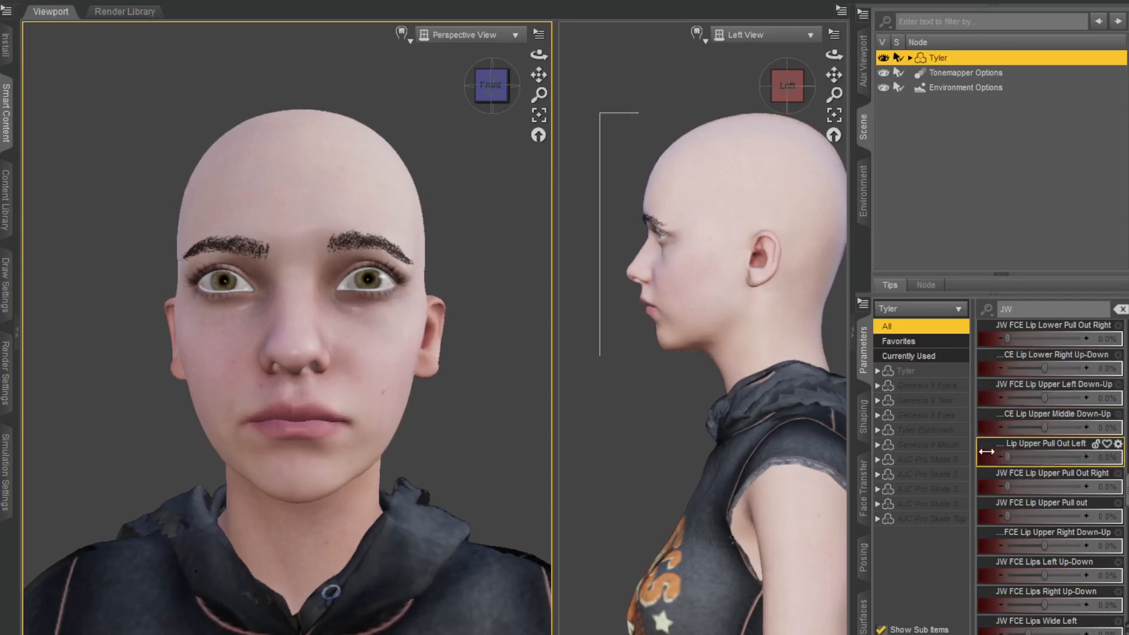
{"action": "key", "text": "ctrl+z"}
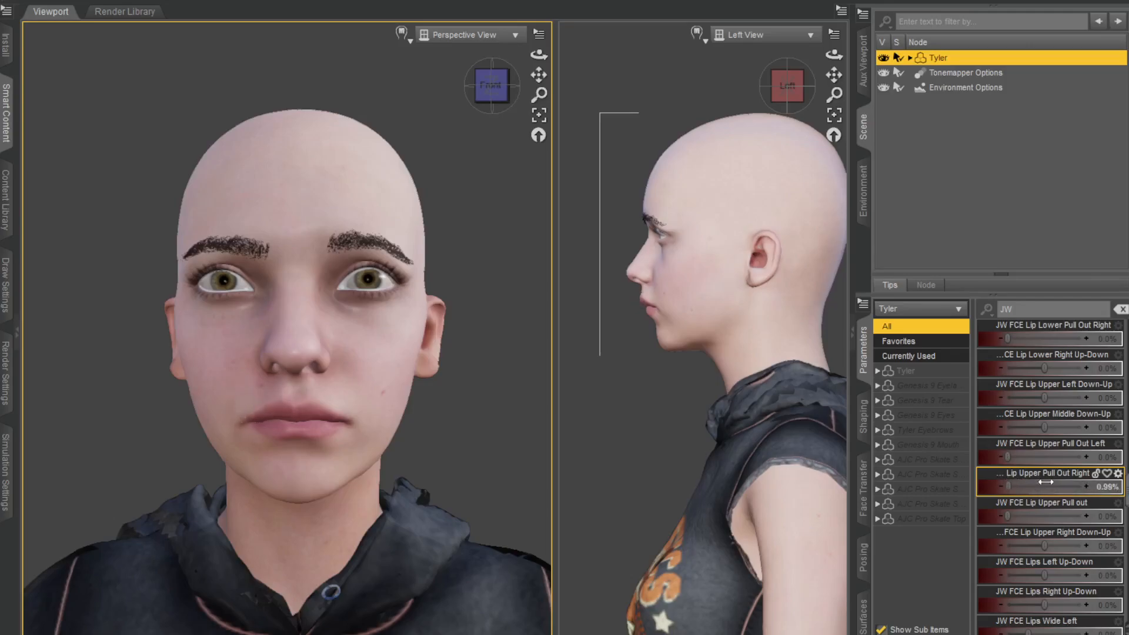
{"action": "left_click_drag", "start_coordinate": [1016, 521], "coordinate": [1077, 518]}
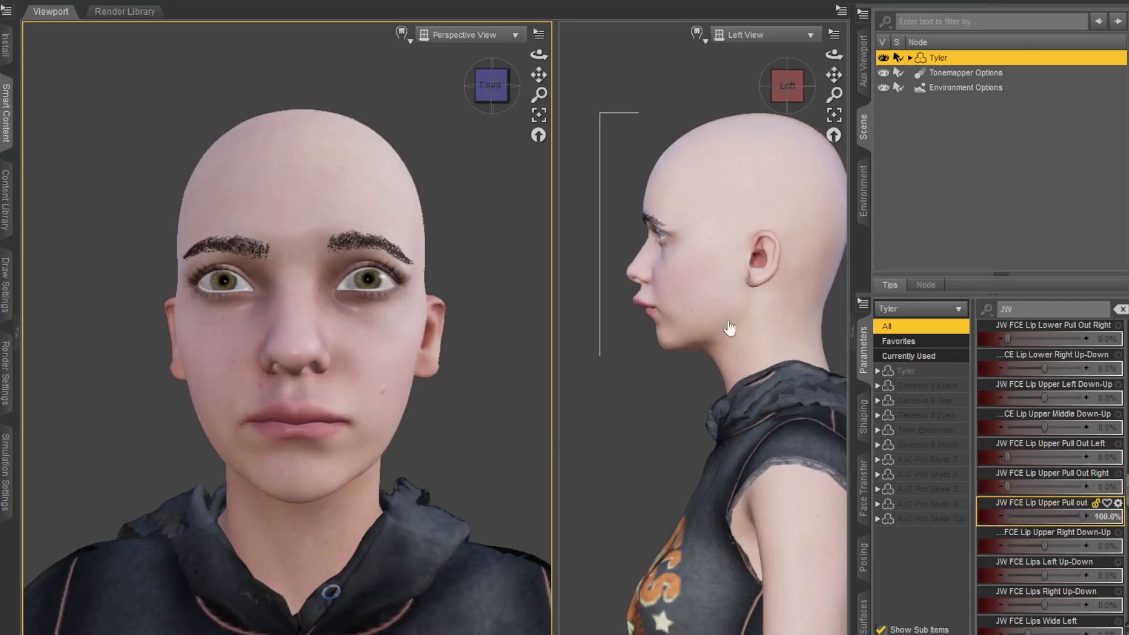
{"action": "key", "text": "ctrl+z"}
- Test JW FCE Lip Upper Right Down-Up, Lips Left Up-Down and Lips Right Up-Down, and undo the changes
{"action": "left_click_drag", "start_coordinate": [1024, 547], "coordinate": [1052, 612]}
{"action": "key", "text": "ctrl+z"}
{"action": "key", "text": "ctrl+z"}
{"action": "key", "text": "ctrl+z"}
{"action": "scroll", "coordinate": [1025, 632], "scroll_direction": "down", "scroll_amount": 1}
{"action": "key", "text": "ctrl+z"}
- Set JW FCE Lips Wide Left to 7.1%, and test and undo JW FCE Lips Wide Right
{"action": "scroll", "coordinate": [1063, 499], "scroll_direction": "down", "scroll_amount": 5}
{"action": "left_click_drag", "start_coordinate": [1025, 390], "coordinate": [1095, 402]}
{"action": "key", "text": "ctrl+z"}
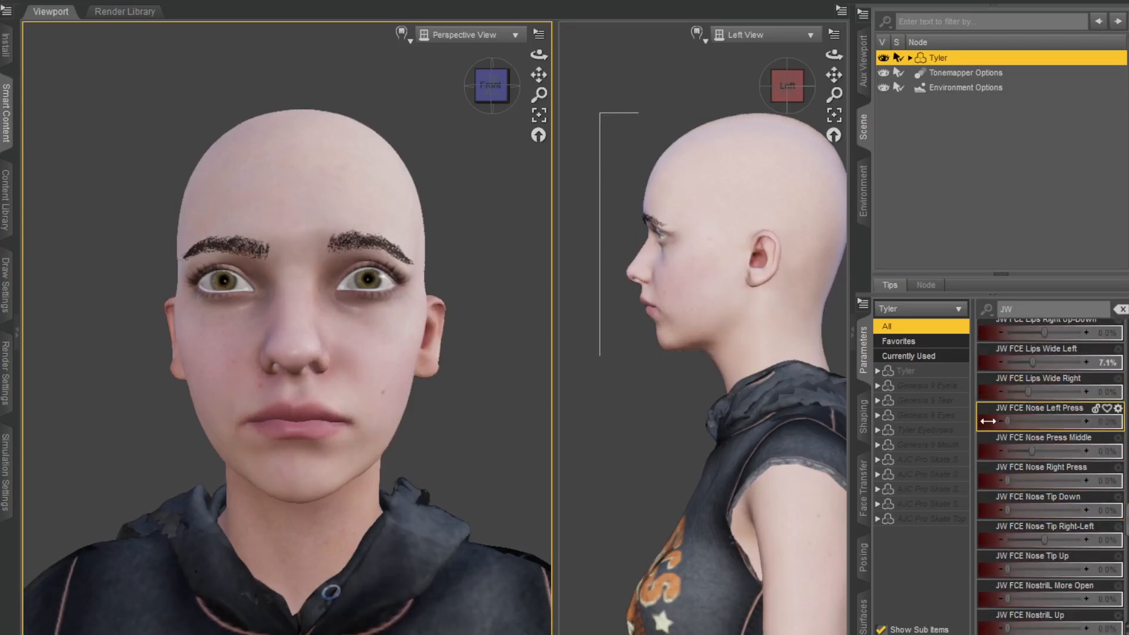
- Test JW FCE Nose Left Press at 100% and JW FCE Nose Press Middle, undoing each
{"action": "mouse_move", "coordinate": [438, 100]}
{"action": "left_mouse_down", "text": "ctrl+alt"}
{"action": "mouse_move", "coordinate": [406, 101]}
{"action": "mouse_move", "coordinate": [426, 101]}
{"action": "left_mouse_up", "text": "ctrl+alt"}
{"action": "key", "text": "ctrl+z"}
{"action": "left_click_drag", "start_coordinate": [1029, 451], "coordinate": [982, 445]}
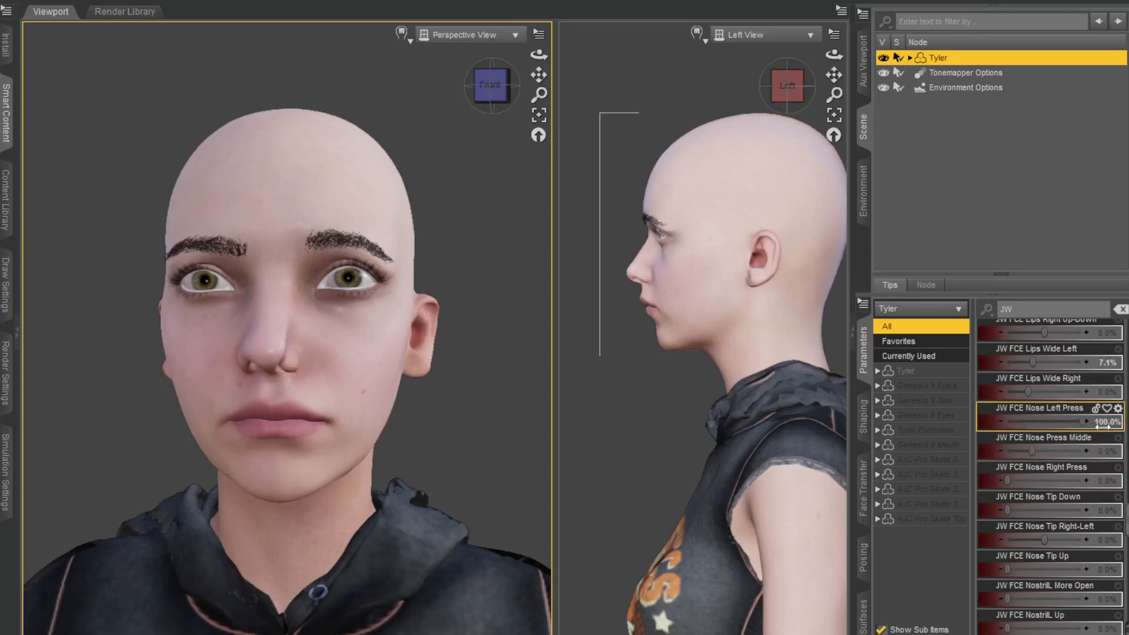
{"action": "key", "text": "ctrl+z"}
- Test JW FCE Nose Right Press, Nose Tip Down, Nose Tip Right-Left, Nose Tip Up and NostrilL More Open, undoing the changes
{"action": "left_click_drag", "start_coordinate": [1008, 479], "coordinate": [962, 485]}
{"action": "left_click_drag", "start_coordinate": [1039, 495], "coordinate": [994, 499]}
{"action": "left_click_drag", "start_coordinate": [1045, 537], "coordinate": [1000, 605]}
{"action": "key", "text": "ctrl+z"}
- Test JW FCE NostrilL Up while inspecting the nose close up, and undo it
{"action": "left_click_drag", "start_coordinate": [1008, 628], "coordinate": [1120, 616]}
{"action": "scroll", "coordinate": [546, 111], "scroll_direction": "up", "scroll_amount": 3}
{"action": "mouse_move", "coordinate": [538, 55]}
{"action": "left_mouse_down"}
{"action": "mouse_move", "coordinate": [500, 59]}
{"action": "mouse_move", "coordinate": [532, 50]}
{"action": "left_mouse_up"}
{"action": "key", "text": "ctrl+z"}
{"action": "scroll", "coordinate": [1056, 512], "scroll_direction": "down", "scroll_amount": 3}
{"action": "scroll", "coordinate": [1056, 511], "scroll_direction": "down", "scroll_amount": 3}
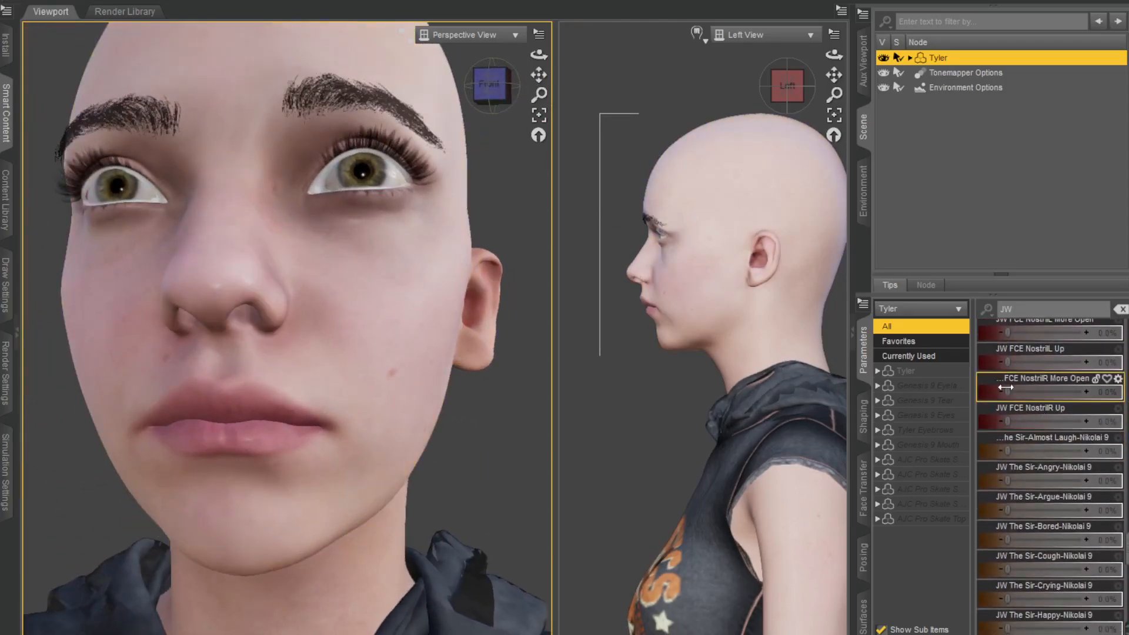
- Test JW FCE NostrilR More Open and JW FCE NostrilR Up at 100%, undoing each
{"action": "left_click_drag", "start_coordinate": [1008, 392], "coordinate": [1085, 392]}
{"action": "key", "text": "ctrl+z"}
{"action": "left_click_drag", "start_coordinate": [1007, 421], "coordinate": [1109, 422]}
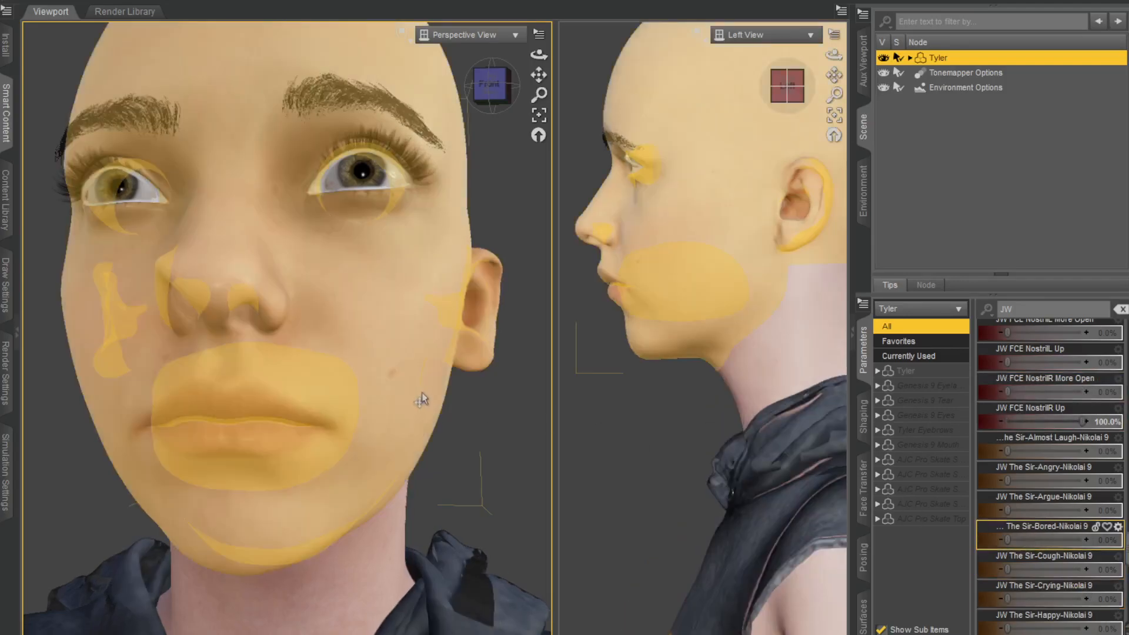
{"action": "scroll", "coordinate": [439, 422], "scroll_direction": "down", "scroll_amount": 3}
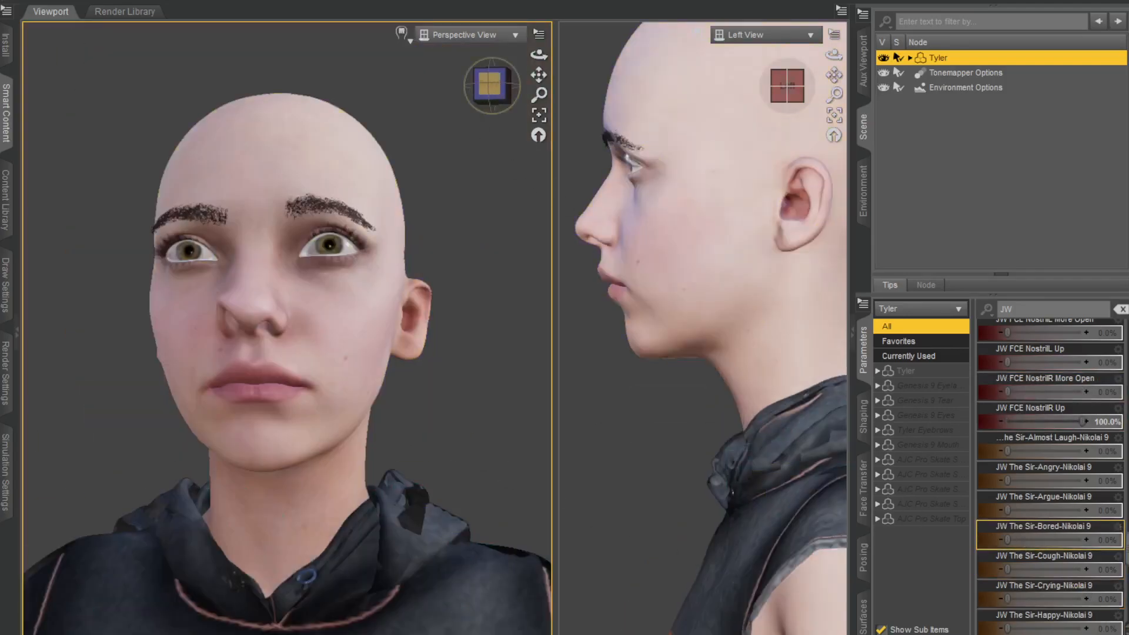
{"action": "left_click_drag", "start_coordinate": [488, 89], "coordinate": [499, 107]}
{"action": "key", "text": "ctrl+z"}
- Test the JW The Sir-Angry-Nikolai 9 expression at 100% and undo it
{"action": "scroll", "coordinate": [1078, 496], "scroll_direction": "down", "scroll_amount": 3}
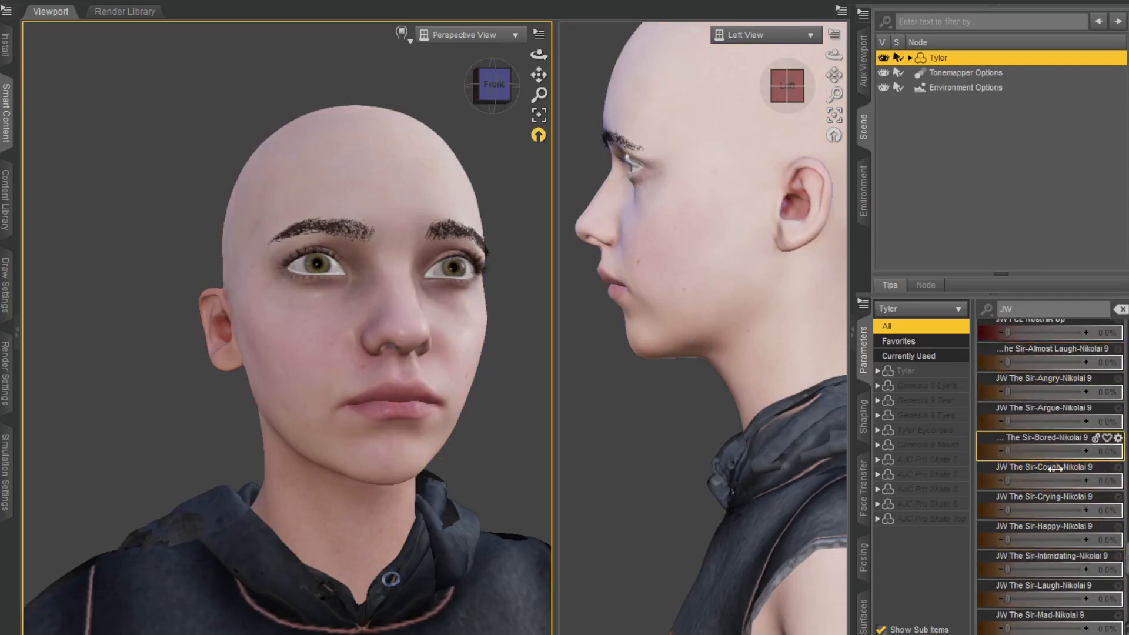
{"action": "left_click_drag", "start_coordinate": [1052, 392], "coordinate": [1110, 403]}
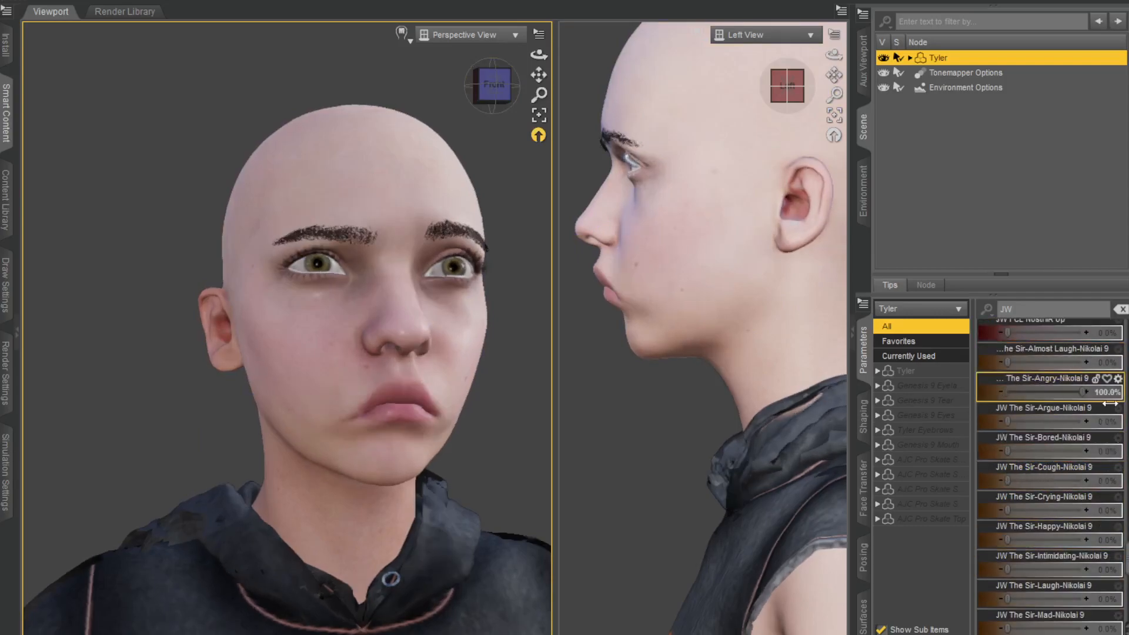
{"action": "key", "text": "ctrl+z"}
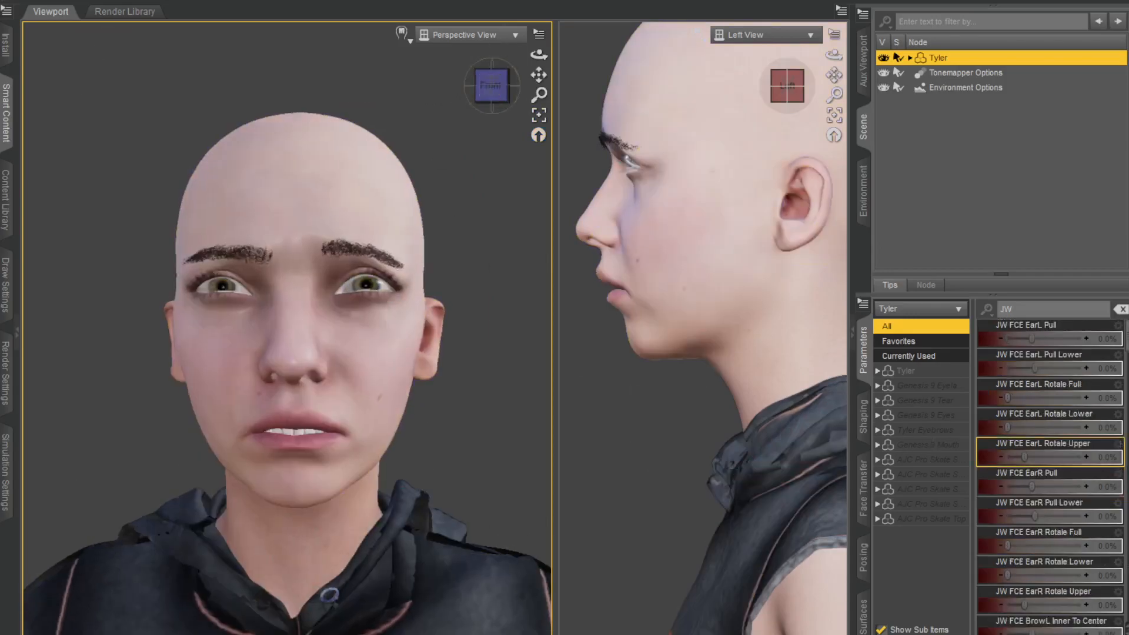
- Set JW FCE EarR Rotate Lower to 12.9%, EarL Rotate Lower to 11.9% and EarL Pull Lower to 12.9%
{"action": "scroll", "coordinate": [1067, 465], "scroll_direction": "down", "scroll_amount": 3}
{"action": "left_click_drag", "start_coordinate": [1012, 458], "coordinate": [1012, 483]}
{"action": "key", "text": "ctrl+z"}
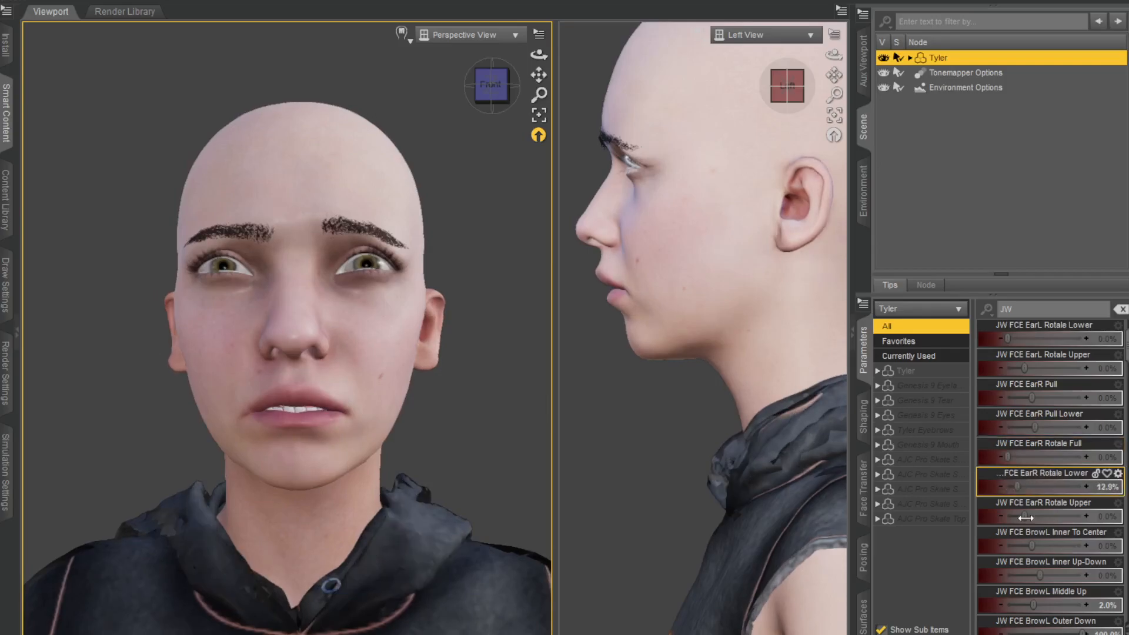
{"action": "left_click_drag", "start_coordinate": [1009, 339], "coordinate": [1021, 339]}
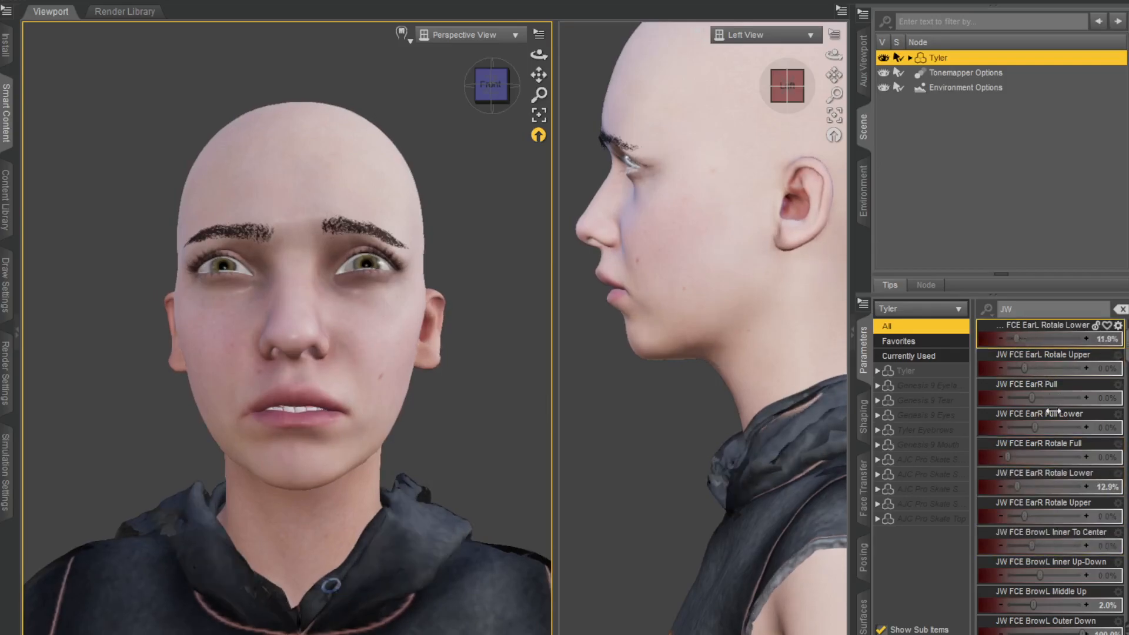
{"action": "scroll", "coordinate": [1058, 412], "scroll_direction": "up", "scroll_amount": 3}
{"action": "left_click_drag", "start_coordinate": [1033, 370], "coordinate": [1041, 370]}
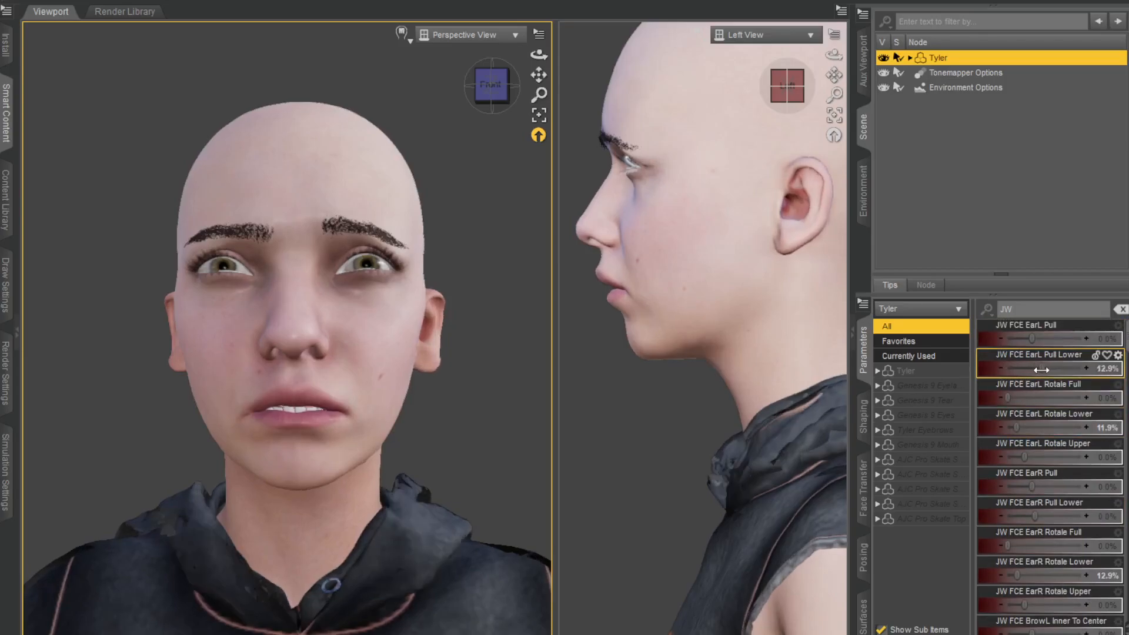
- Set JW FCE BrowL Inner To Center to 27.2%, Inner Up-Down to 78.6%, Middle Up to -26.2%, Outer Down to 92.1% and Outer Up to 33.7%
{"action": "scroll", "coordinate": [1058, 464], "scroll_direction": "down", "scroll_amount": 5}
{"action": "left_click_drag", "start_coordinate": [1033, 457], "coordinate": [1019, 517]}
{"action": "mouse_move", "coordinate": [1082, 546]}
{"action": "left_mouse_down"}
{"action": "mouse_move", "coordinate": [1053, 547]}
{"action": "mouse_move", "coordinate": [1077, 547]}
{"action": "left_mouse_up"}
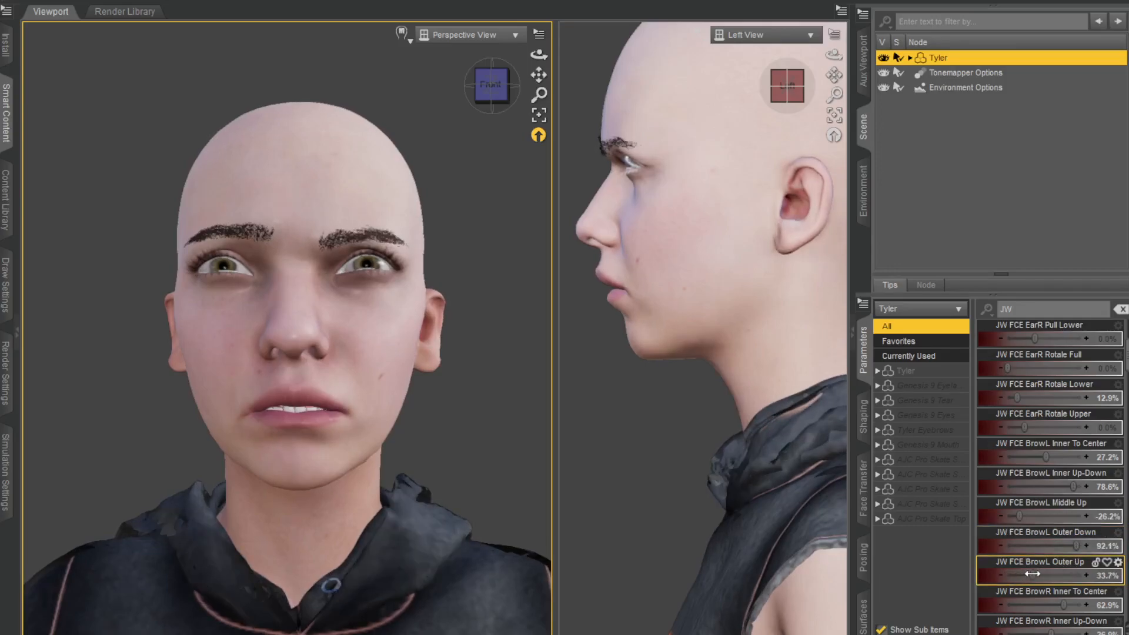
- Adjust the JW FCE BrowR morphs, with Outer Down at 64.4% and Outer Up at 33.7%, and switch to a single perspective viewport
{"action": "mouse_move", "coordinate": [1058, 604]}
{"action": "left_mouse_down"}
{"action": "mouse_move", "coordinate": [1036, 606]}
{"action": "mouse_move", "coordinate": [1060, 605]}
{"action": "left_mouse_up"}
{"action": "scroll", "coordinate": [1060, 536], "scroll_direction": "down", "scroll_amount": 3}
{"action": "left_click_drag", "start_coordinate": [1046, 457], "coordinate": [1036, 546]}
{"action": "left_click", "coordinate": [847, 10]}
{"action": "left_click", "coordinate": [882, 20]}
- Set JW FCE CheekL Inflated to 20.8%, CheekL Press to 25.7%, CheekL Pull to 13.9% and CheekL Up to 85.1%
{"action": "scroll", "coordinate": [1023, 524], "scroll_direction": "down", "scroll_amount": 1}
{"action": "scroll", "coordinate": [1023, 524], "scroll_direction": "down", "scroll_amount": 6}
{"action": "left_click_drag", "start_coordinate": [1008, 399], "coordinate": [1076, 490]}
- Try JW FCE CheekR Inflated and reset it, then set CheekR Pull to 10.9% and CheekR Up to 40.6%
{"action": "left_click", "coordinate": [1017, 517]}
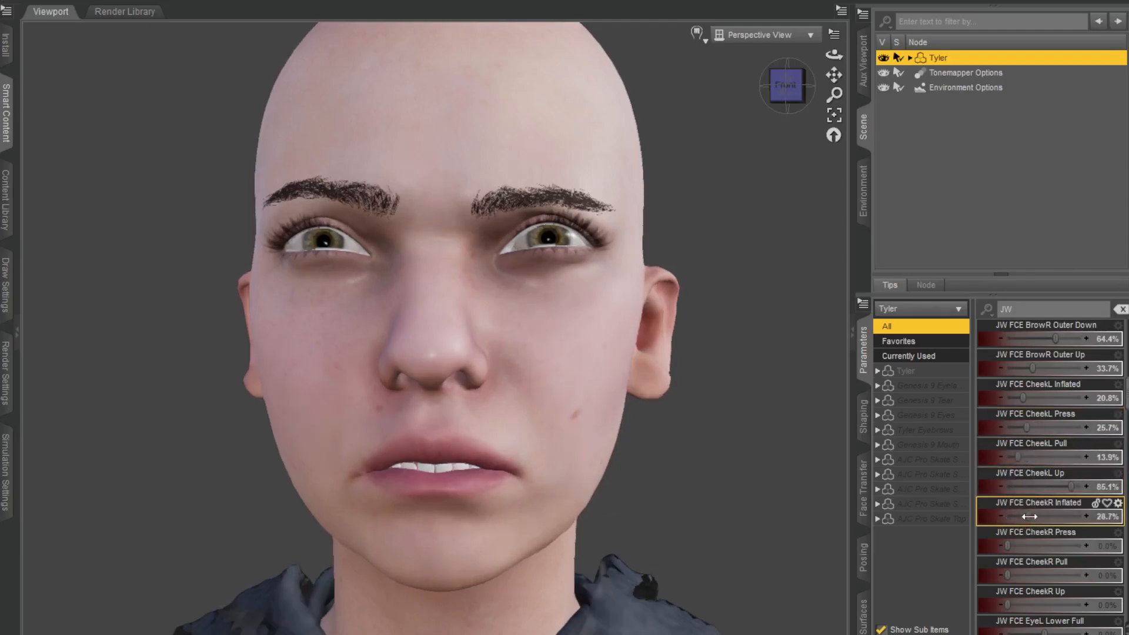
{"action": "left_click_drag", "start_coordinate": [1009, 576], "coordinate": [1015, 574]}
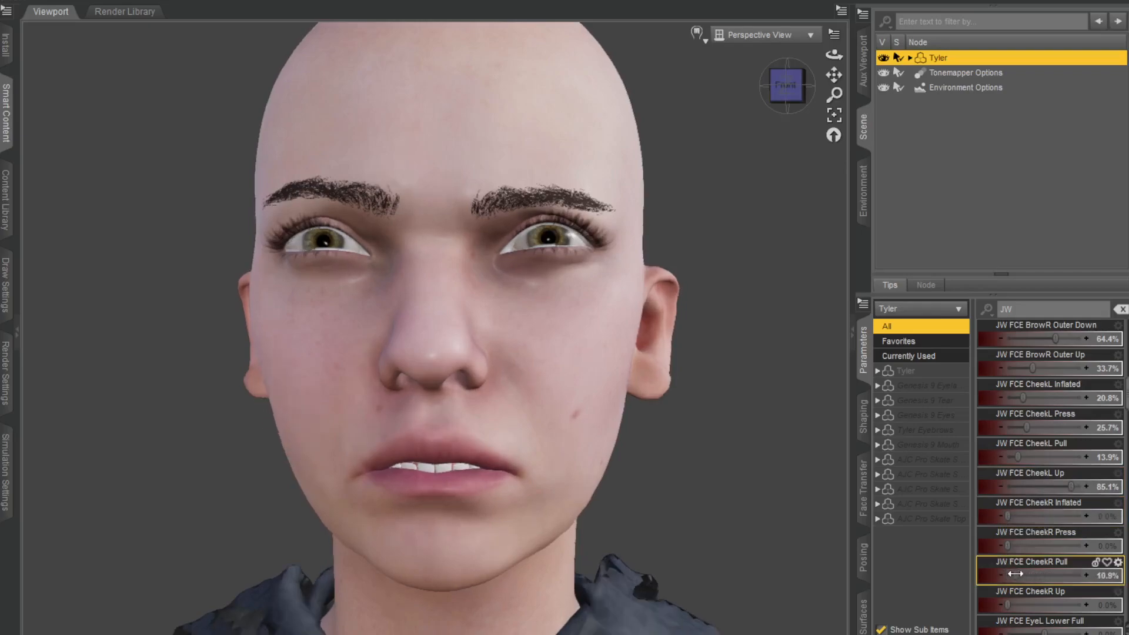
{"action": "scroll", "coordinate": [1035, 548], "scroll_direction": "down", "scroll_amount": 2}
{"action": "left_click_drag", "start_coordinate": [1005, 429], "coordinate": [1053, 430]}
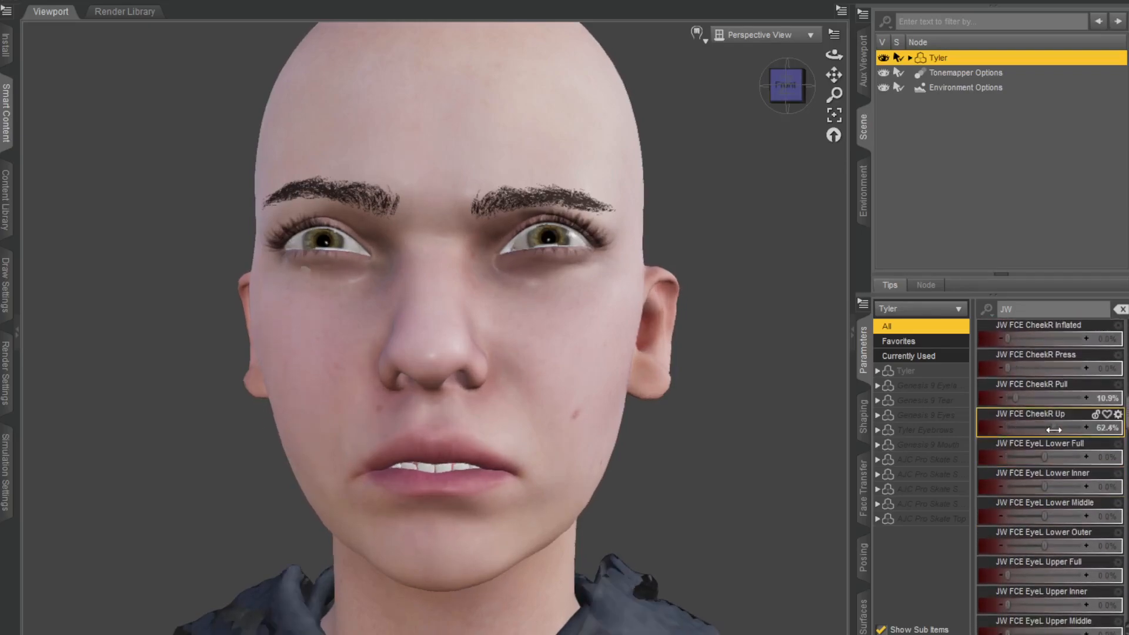
- Set JW FCE EyeL Lower Middle to -5.0%, Lower Outer to -12.9%, Upper Full to 0.99% and Upper Inner to 29.7%
{"action": "left_click_drag", "start_coordinate": [1046, 517], "coordinate": [1029, 605]}
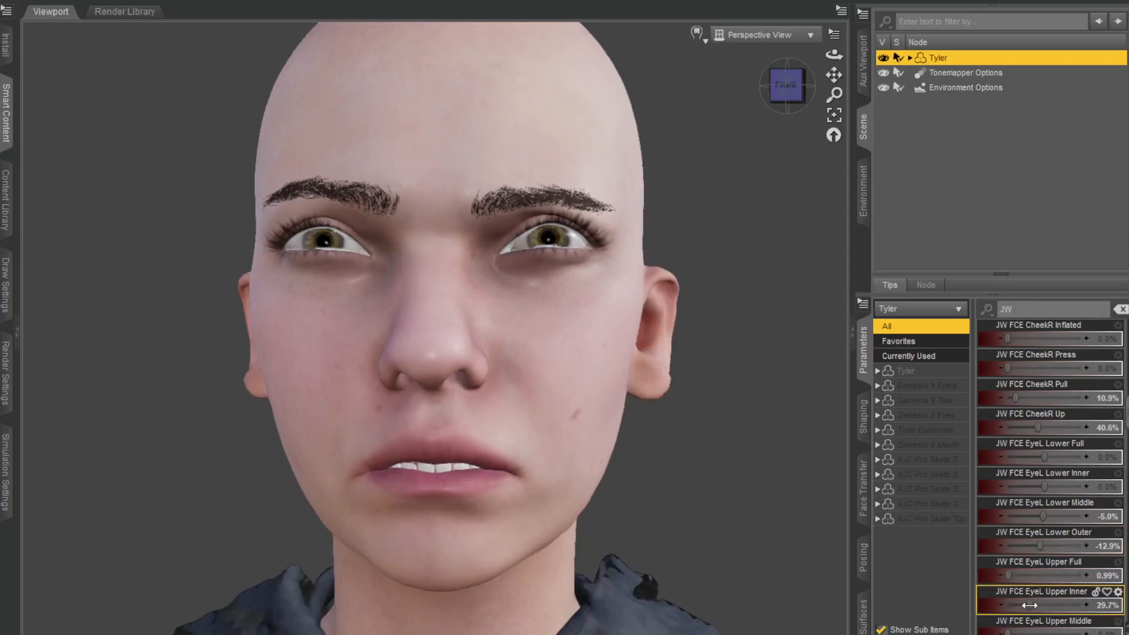
- Set EyeL Upper Outer to 23.8%, EyeR Lower Full and Inner to -6.9%, Lower Middle to -3.0%, Lower Outer to 6.9% and Upper Inner to 17.8%
{"action": "scroll", "coordinate": [1048, 525], "scroll_direction": "down", "scroll_amount": 5}
{"action": "left_click_drag", "start_coordinate": [1008, 398], "coordinate": [990, 599]}
{"action": "left_click", "coordinate": [1045, 488]}
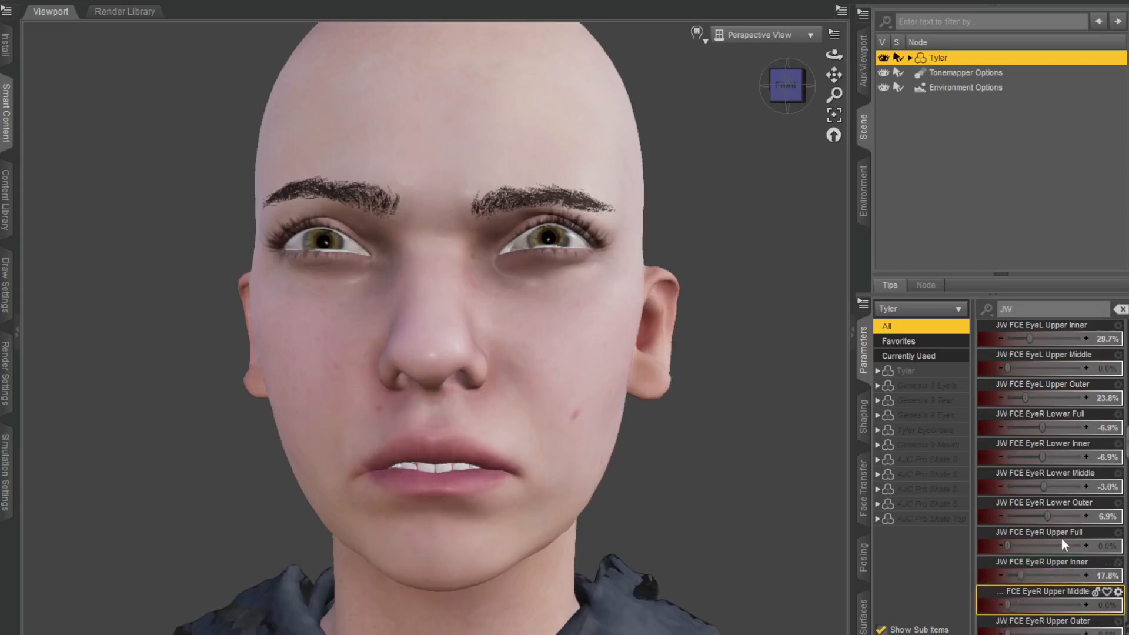
- Set JW FCE Lip Lower Middle Up-Down to -36.6%, Lip Lower Pull Out to 26.7% and Lip Lower Right Up-Down to -16.8%
{"action": "scroll", "coordinate": [1061, 538], "scroll_direction": "down", "scroll_amount": 5}
{"action": "left_click_drag", "start_coordinate": [1044, 516], "coordinate": [1008, 576]}
{"action": "left_click", "coordinate": [1019, 579]}
- Set JW FCE Lip Upper Left Down-Up to 20.8%, Lip Upper Pull Out Left to 13.9% and Lip Upper Pull Out Right to 6.9%
{"action": "scroll", "coordinate": [1039, 531], "scroll_direction": "down", "scroll_amount": 3}
{"action": "left_click_drag", "start_coordinate": [1051, 461], "coordinate": [1053, 489]}
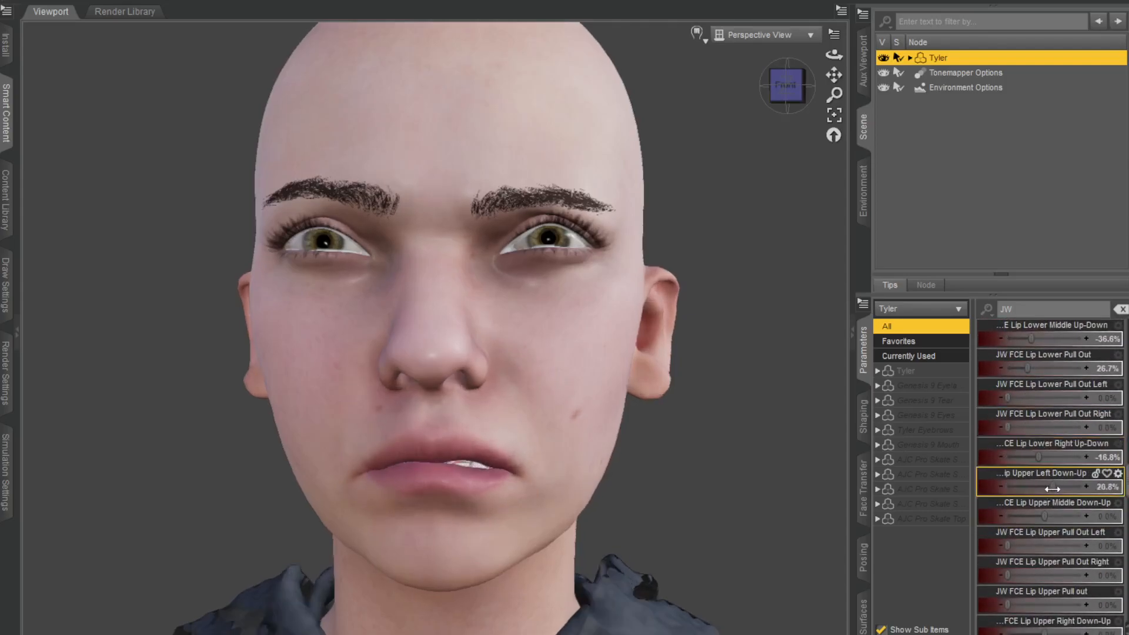
{"action": "left_click_drag", "start_coordinate": [1008, 547], "coordinate": [1012, 578]}
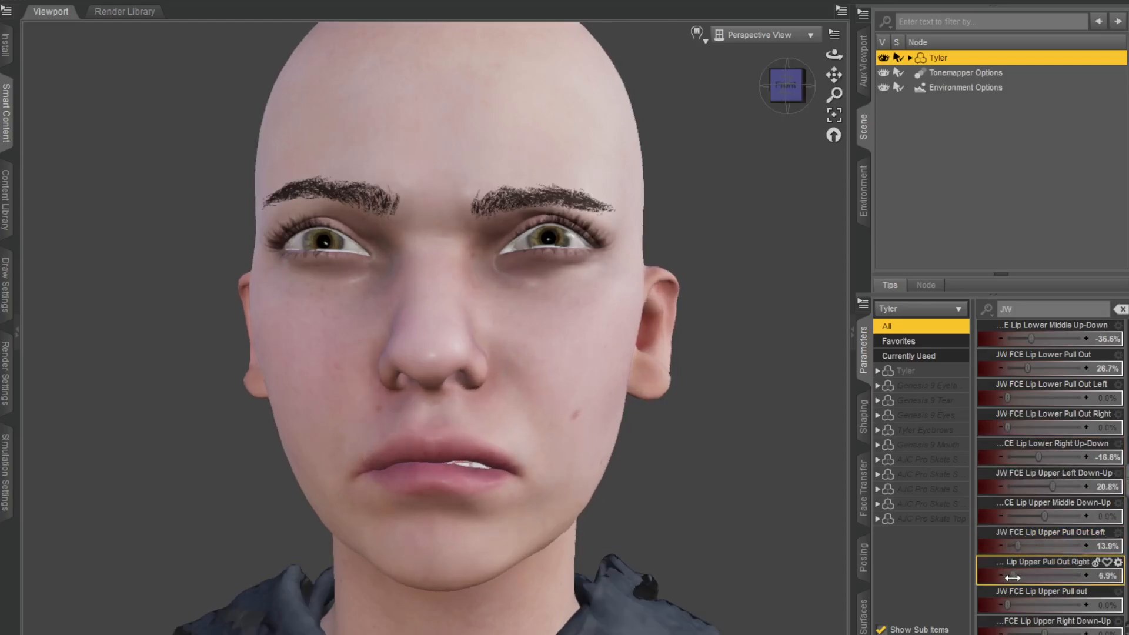
- Set JW FCE Lips Left Up-Down to 24.8%, Lips Right Up-Down to -5.0%, Lips Wide Left to -24.8% and Lips Wide Right to -1.2%
{"action": "scroll", "coordinate": [1035, 523], "scroll_direction": "down", "scroll_amount": 3}
{"action": "left_click_drag", "start_coordinate": [1045, 370], "coordinate": [1053, 545]}
{"action": "left_click", "coordinate": [1031, 545]}
- Set JW FCE Nose Left Press to 17.8% and Nose Press Middle to 34.7%, and adjust the nose tip and nostril morphs
{"action": "mouse_move", "coordinate": [1007, 604]}
{"action": "left_mouse_down"}
{"action": "mouse_move", "coordinate": [1018, 604]}
{"action": "mouse_move", "coordinate": [1000, 602]}
{"action": "left_mouse_up"}
{"action": "scroll", "coordinate": [1046, 491], "scroll_direction": "down", "scroll_amount": 5}
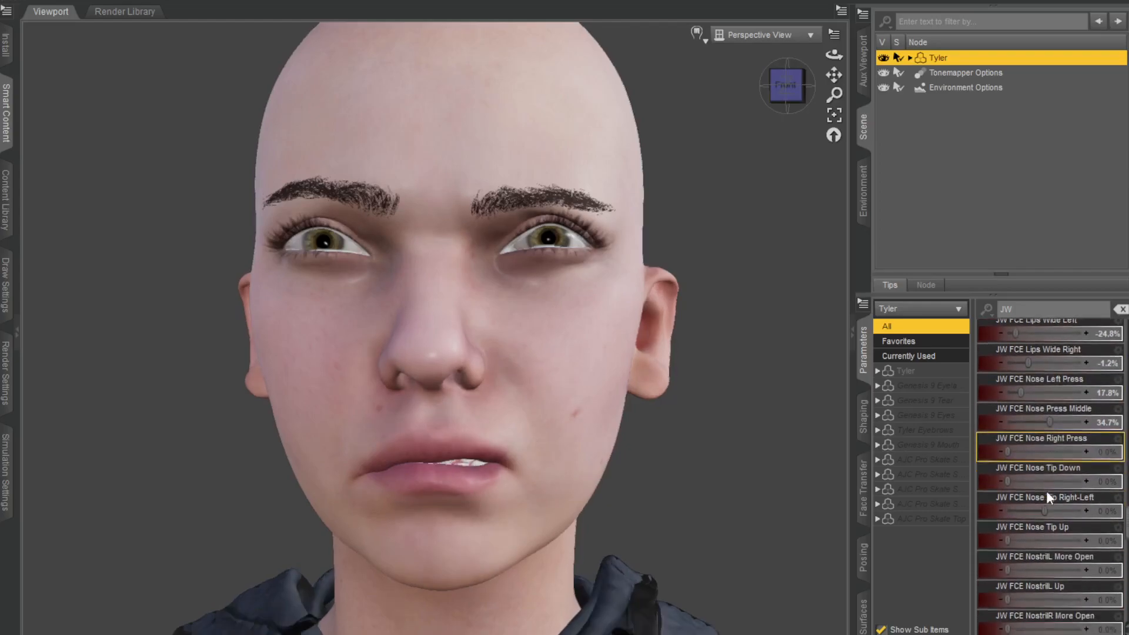
{"action": "left_click_drag", "start_coordinate": [1045, 370], "coordinate": [1018, 518]}
{"action": "left_click", "coordinate": [1005, 486]}
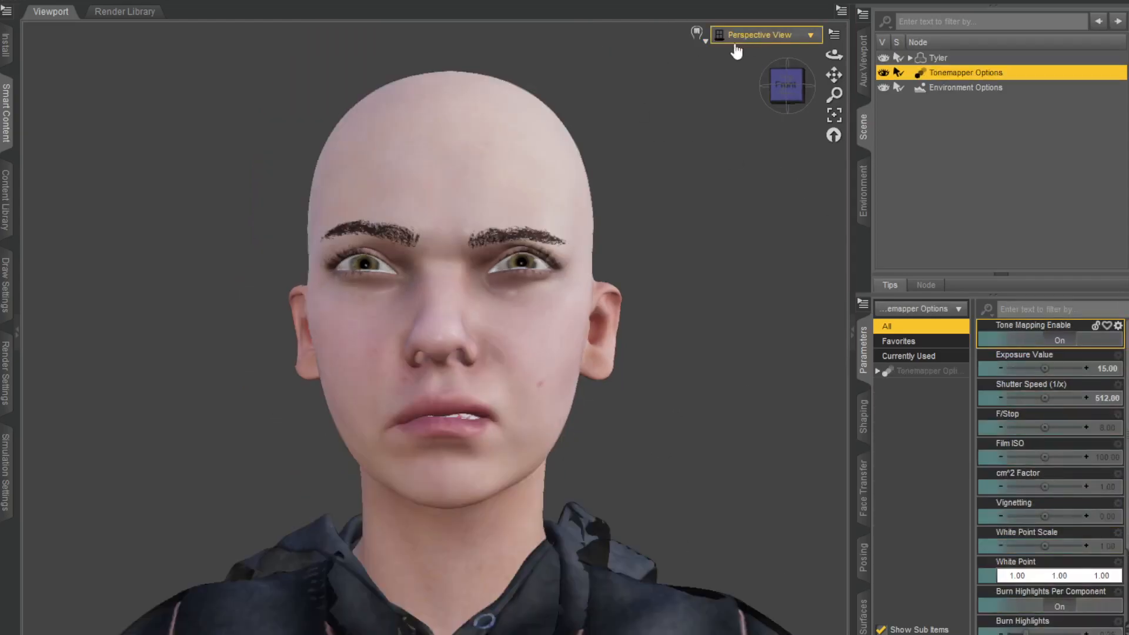
- Switch the viewport to the rendered preview and set the environment's Dome Rotation to 64.16
{"action": "left_click", "coordinate": [702, 38]}
{"action": "left_click", "coordinate": [704, 230]}
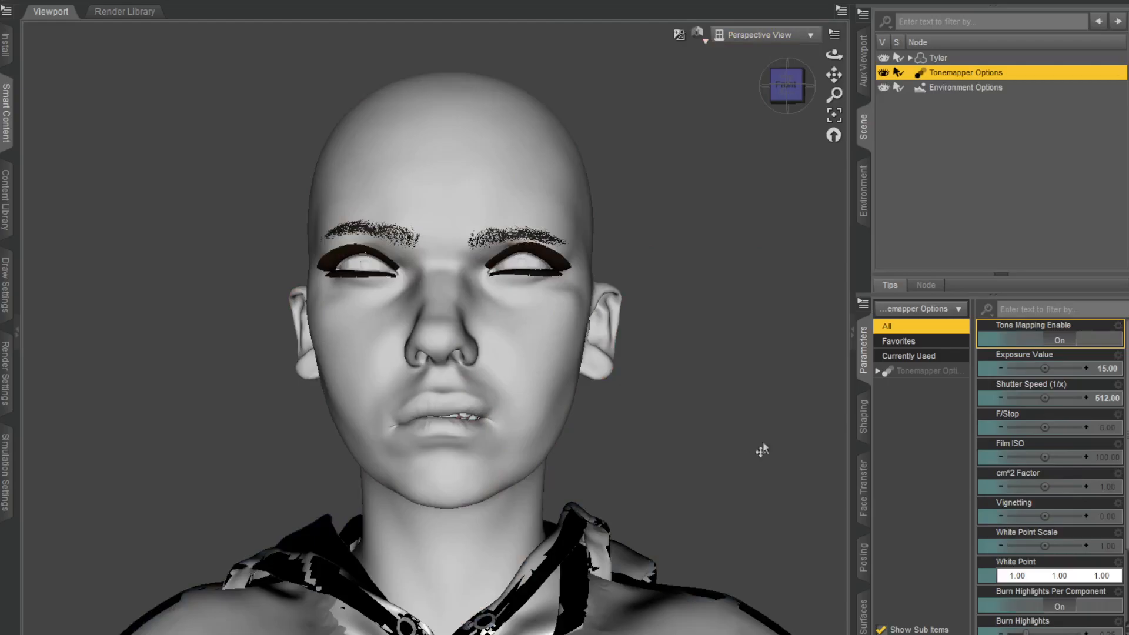
{"action": "left_click", "coordinate": [962, 88]}
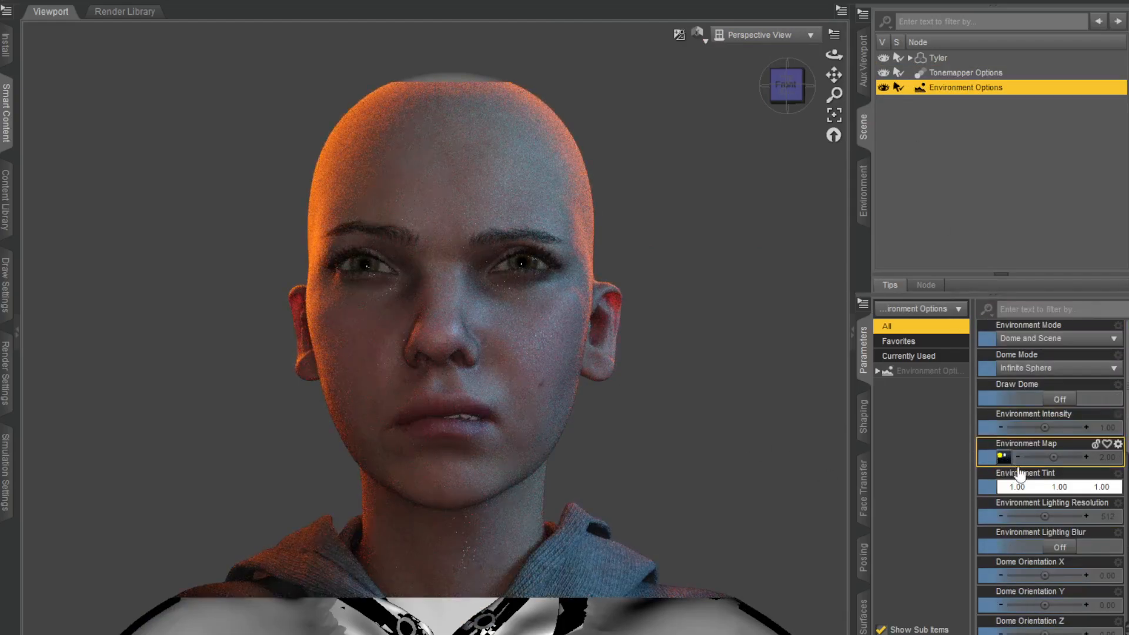
{"action": "scroll", "coordinate": [1035, 470], "scroll_direction": "down", "scroll_amount": 3}
{"action": "left_click_drag", "start_coordinate": [1044, 487], "coordinate": [1020, 488]}
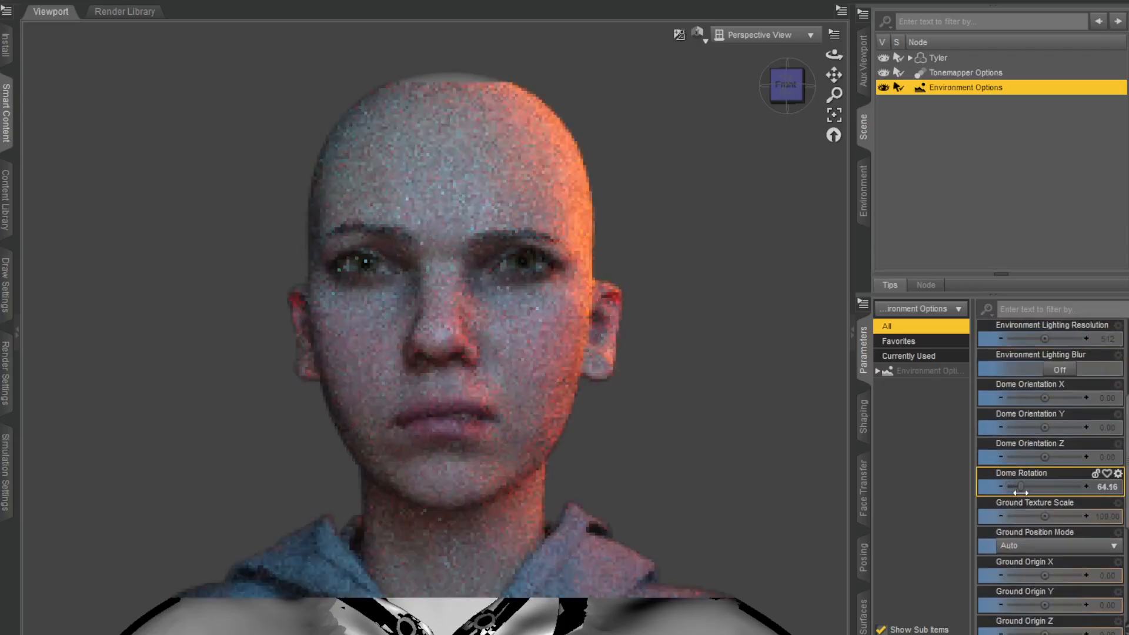
{"action": "scroll", "coordinate": [722, 234], "scroll_direction": "down", "scroll_amount": 1}
{"action": "scroll", "coordinate": [722, 234], "scroll_direction": "up", "scroll_amount": 2}
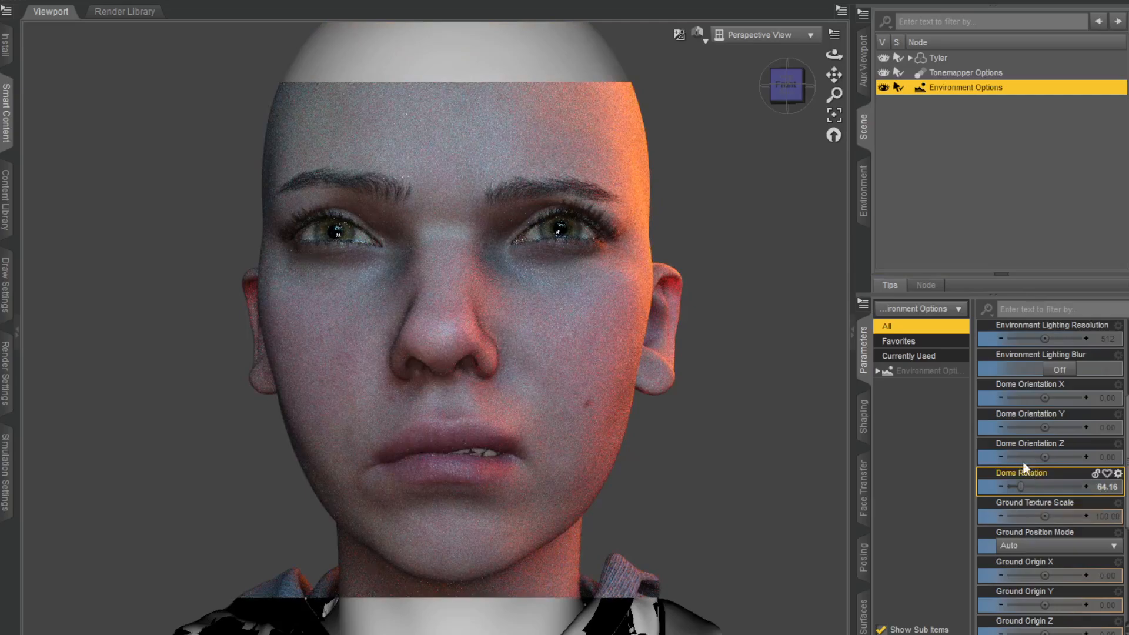
- Select Tyler, filter its parameters by "jw", and return the viewport to the textured working preview
{"action": "mouse_move", "coordinate": [787, 85]}
{"action": "left_mouse_down"}
{"action": "mouse_move", "coordinate": [798, 90]}
{"action": "mouse_move", "coordinate": [786, 89]}
{"action": "left_mouse_up"}
{"action": "left_click", "coordinate": [939, 57]}
{"action": "left_click", "coordinate": [1047, 309]}
{"action": "type", "text": "jw"}
{"action": "scroll", "coordinate": [1064, 482], "scroll_direction": "down", "scroll_amount": 15}
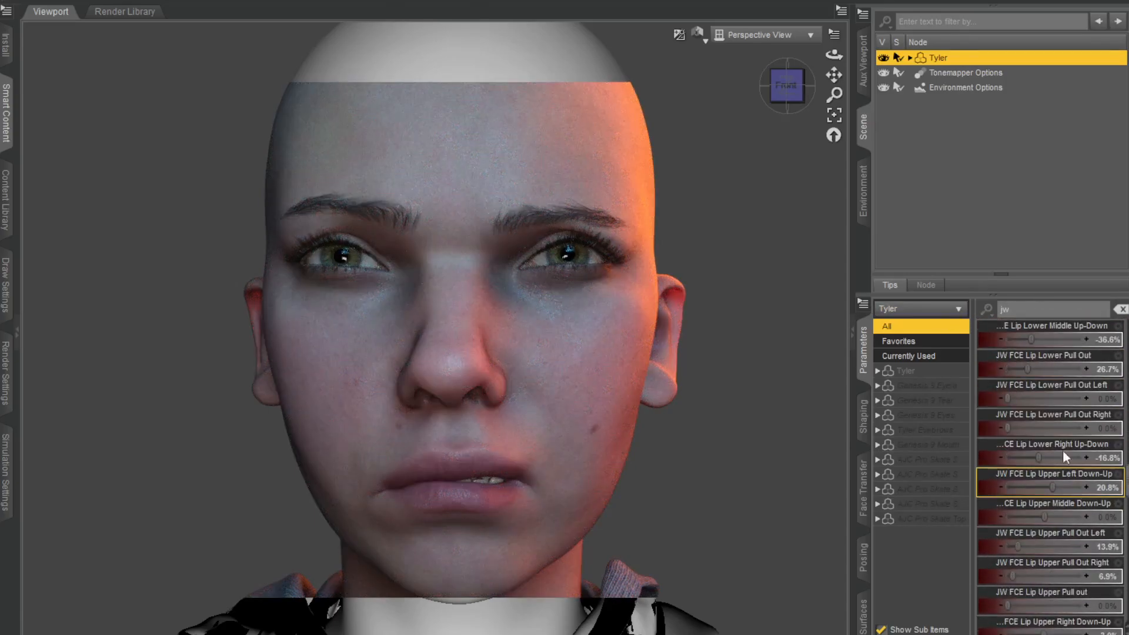
{"action": "left_click", "coordinate": [698, 35]}
{"action": "left_click", "coordinate": [706, 357]}
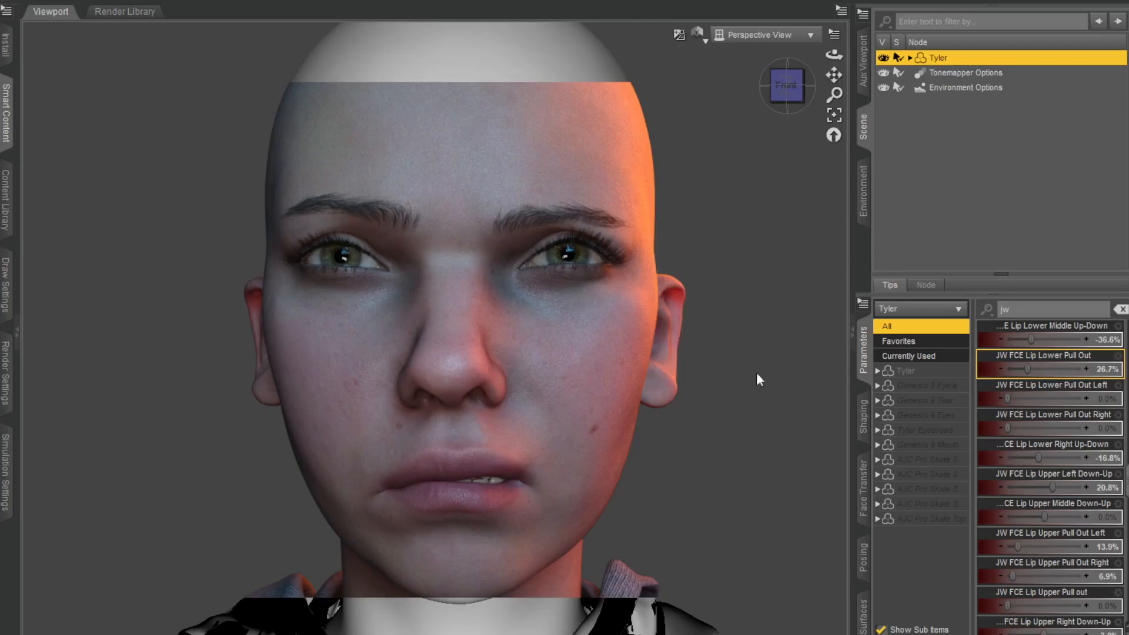
- Try JW FCE Lip Upper Left Down-Up at -10.9% and Lip Upper Middle Down-Up at 26.7%, with Lip Upper Pull Out Left at 0%
{"action": "mouse_move", "coordinate": [1051, 487]}
{"action": "left_mouse_down"}
{"action": "mouse_move", "coordinate": [1038, 487]}
{"action": "mouse_move", "coordinate": [1039, 517]}
{"action": "mouse_move", "coordinate": [1054, 518]}
{"action": "mouse_move", "coordinate": [986, 548]}
{"action": "left_mouse_up"}
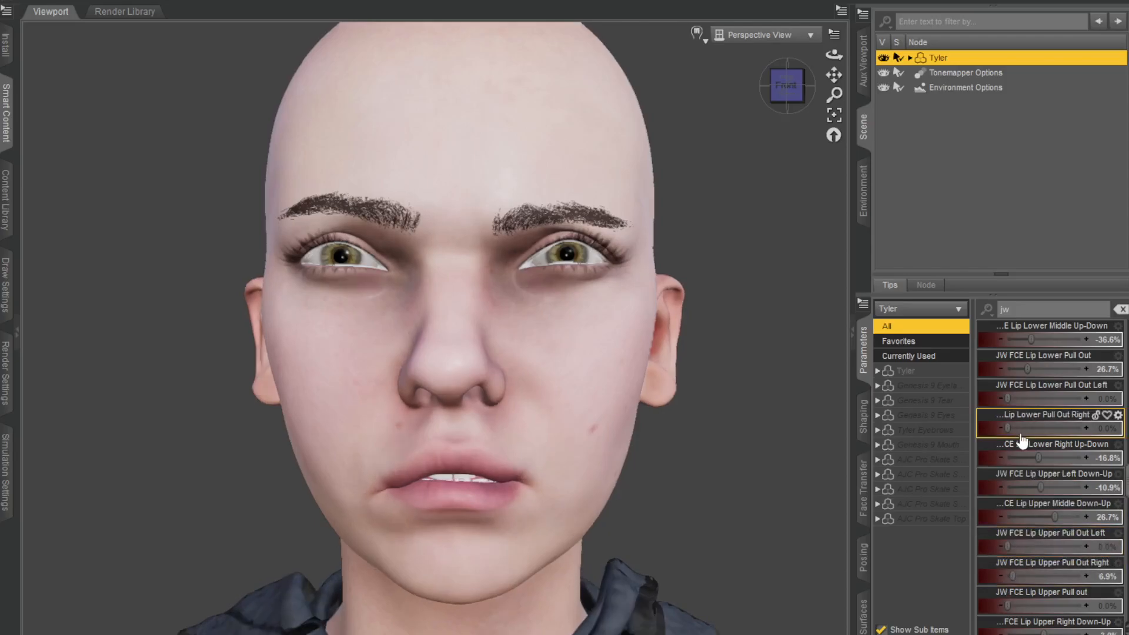
{"action": "left_click", "coordinate": [1007, 398]}
{"action": "left_click_drag", "start_coordinate": [1007, 396], "coordinate": [995, 404]}
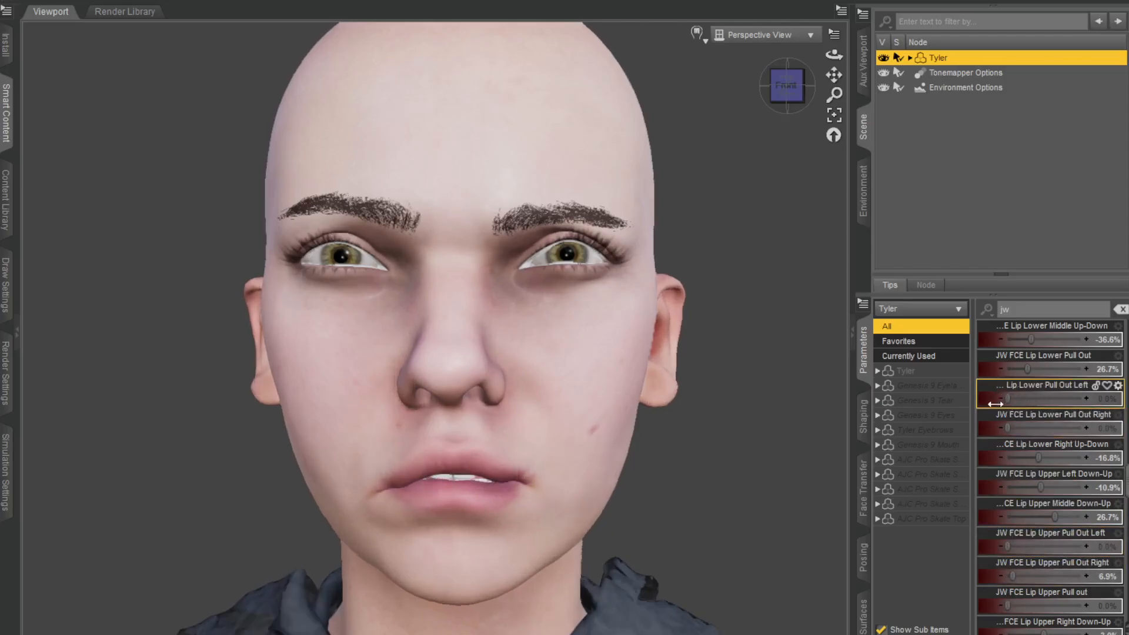
- Set JW FCE Lip Lower Pull Out to 35.6%, Lip Lower Right Up-Down to -24.8% and Lip Upper Left Down-Up to -14.9%
{"action": "left_click_drag", "start_coordinate": [1031, 345], "coordinate": [1034, 375]}
{"action": "left_click_drag", "start_coordinate": [1038, 458], "coordinate": [1039, 484]}
- Set JW FCE Lip Upper Middle Down-Up to -10.9%, Lip Upper Pull Out Left to 5.9% and Lip Upper Right Down-Up to 14.9%
{"action": "left_click_drag", "start_coordinate": [1056, 524], "coordinate": [1017, 547]}
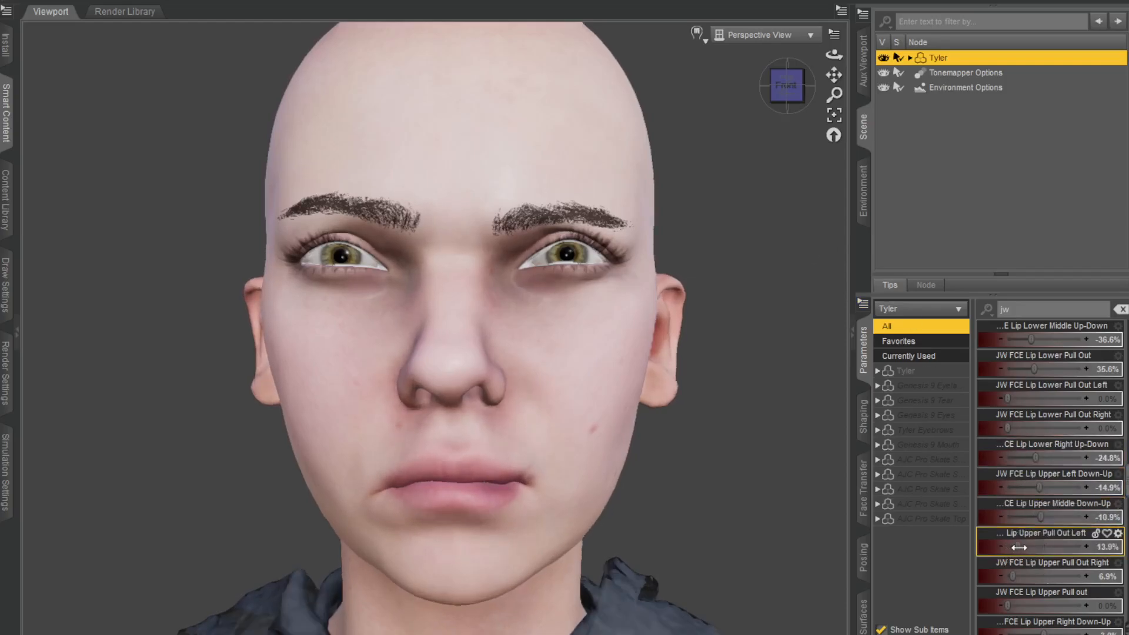
{"action": "scroll", "coordinate": [1042, 550], "scroll_direction": "down", "scroll_amount": 3}
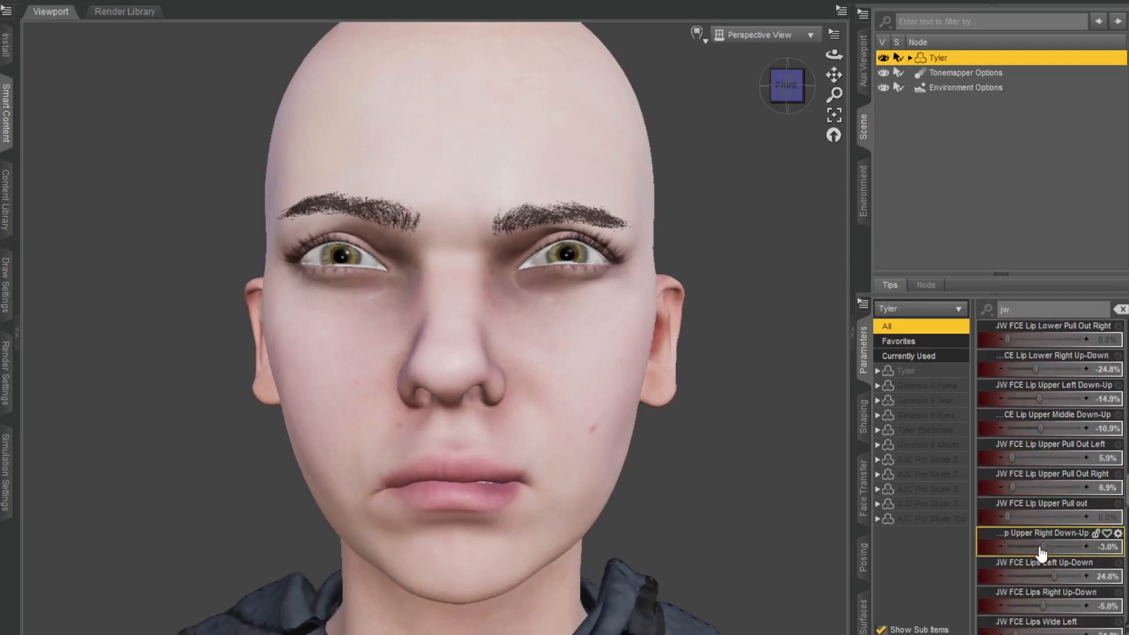
{"action": "left_click_drag", "start_coordinate": [1045, 544], "coordinate": [1050, 544]}
- Switch the viewport back to the rendered preview and reframe the face to inspect the finished expression
{"action": "left_click", "coordinate": [702, 41]}
{"action": "left_click", "coordinate": [710, 232]}
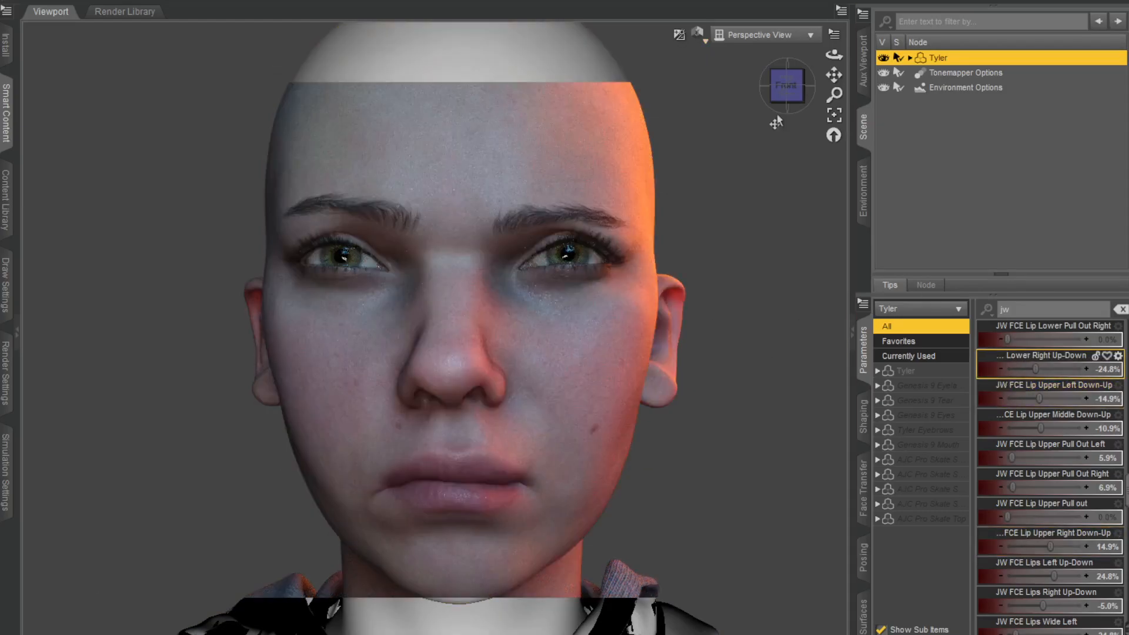
{"action": "left_click_drag", "start_coordinate": [834, 74], "coordinate": [834, 12]}
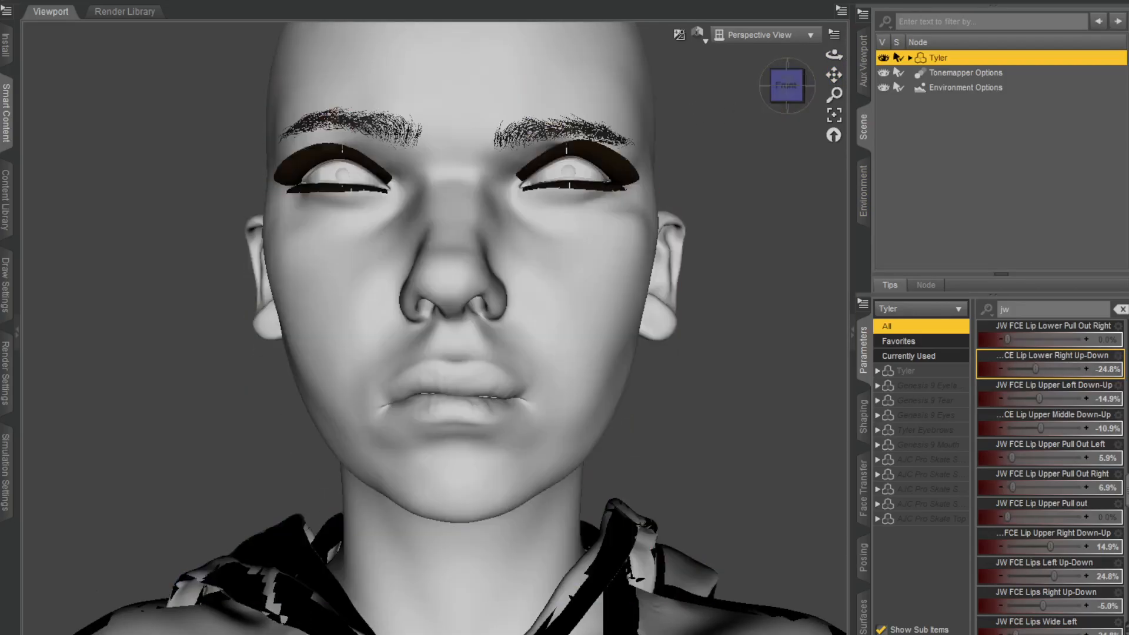
{"action": "mouse_move", "coordinate": [787, 87]}
{"action": "left_mouse_down"}
{"action": "mouse_move", "coordinate": [755, 86]}
{"action": "mouse_move", "coordinate": [784, 90]}
{"action": "left_mouse_up"}
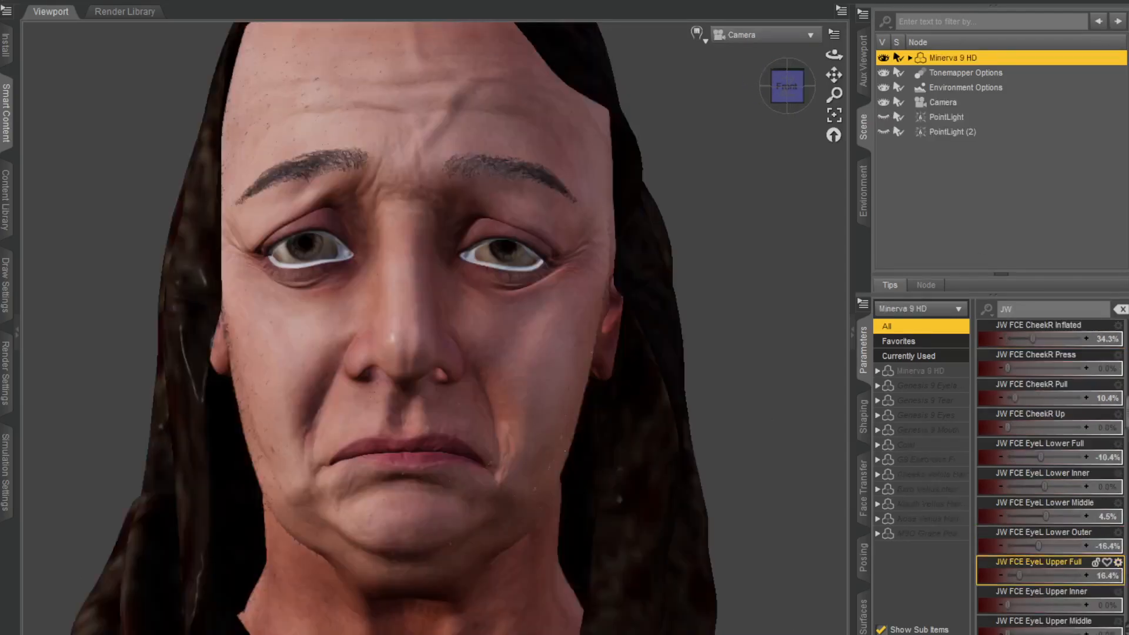
- On Minerva 9 HD, set JW FCE EyeL Lower Middle to 12.9%, EyeL Lower Outer to -22.8% and EyeL Upper Full to 5.0%
{"action": "left_click_drag", "start_coordinate": [1045, 516], "coordinate": [1010, 575]}
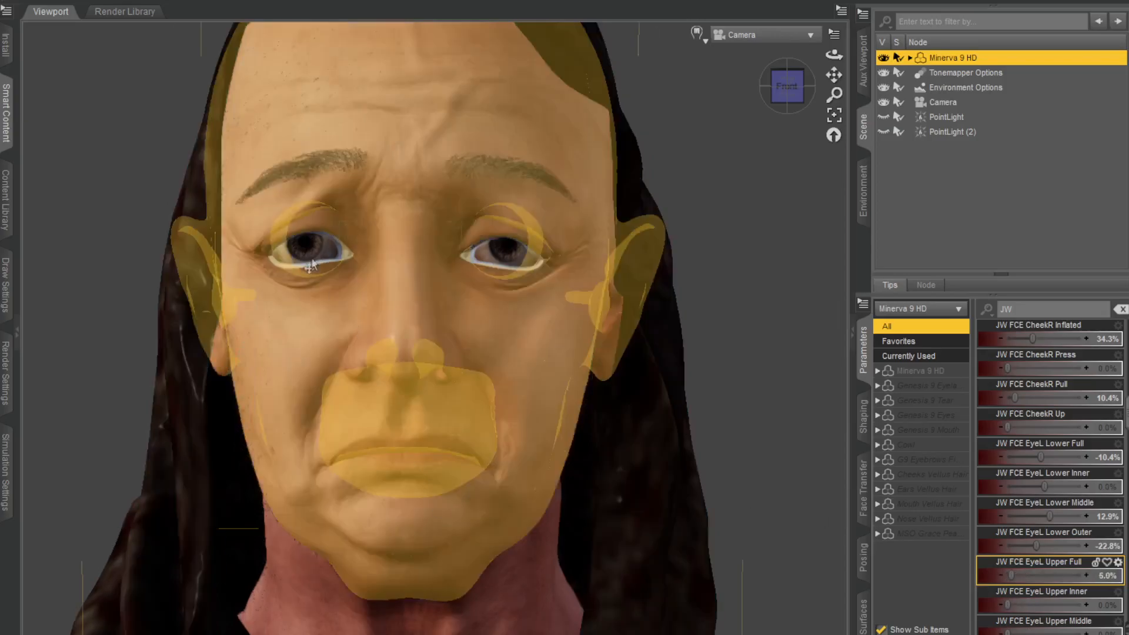
- Switch the Minerva scene's viewport to the rendered preview and make PointLight (2) and PointLight visible
{"action": "left_click", "coordinate": [705, 42]}
{"action": "left_click", "coordinate": [711, 230]}
{"action": "left_click", "coordinate": [883, 130]}
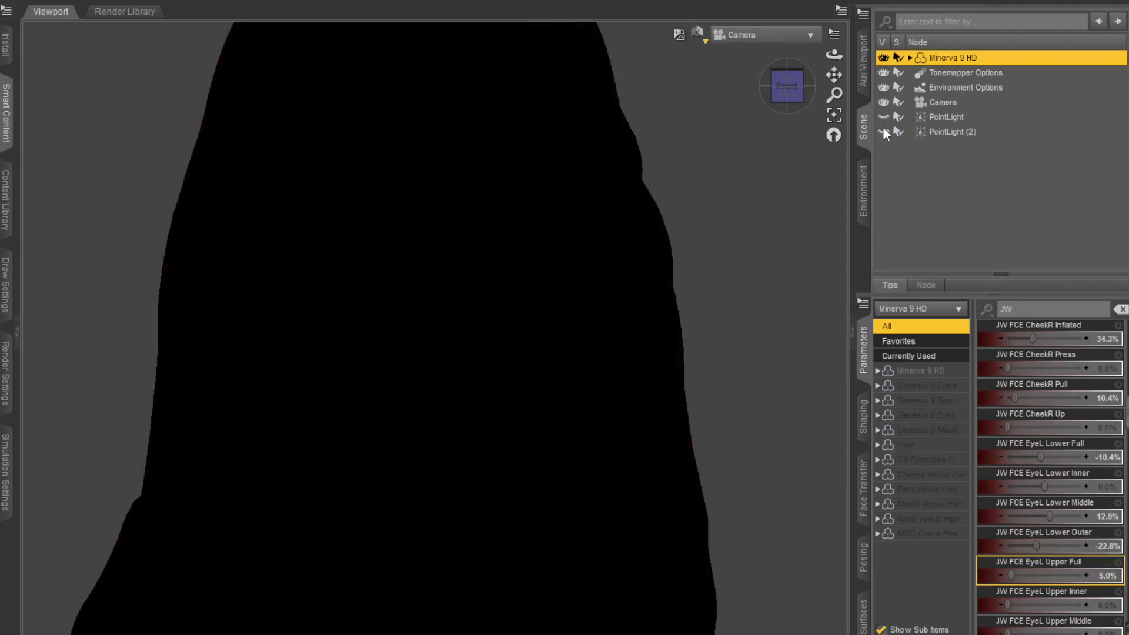
{"action": "left_click", "coordinate": [882, 117]}
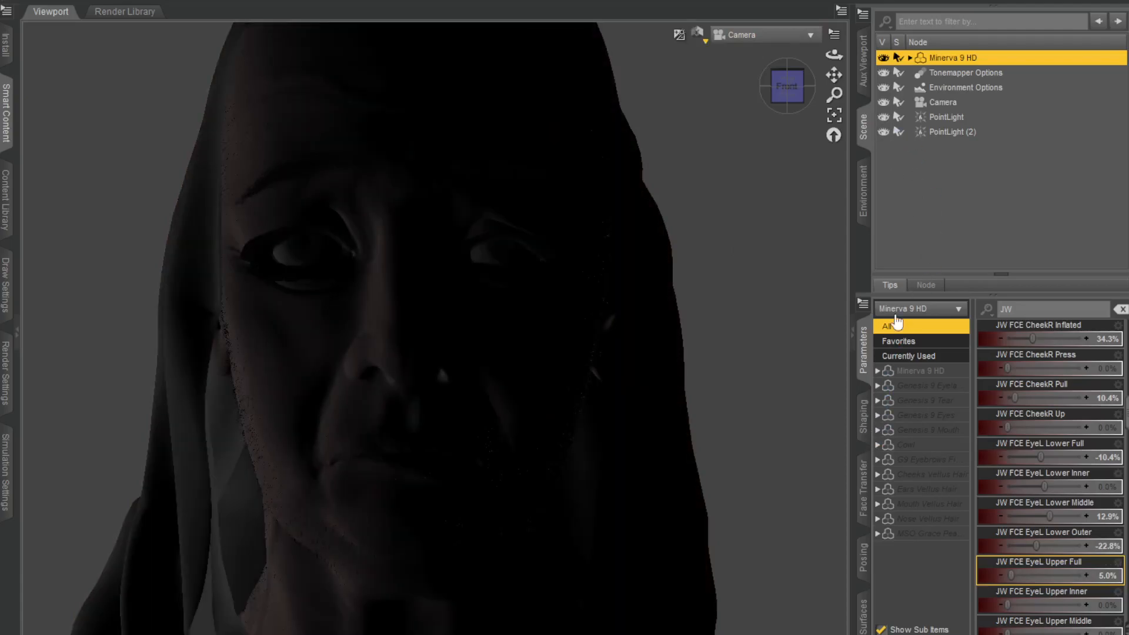